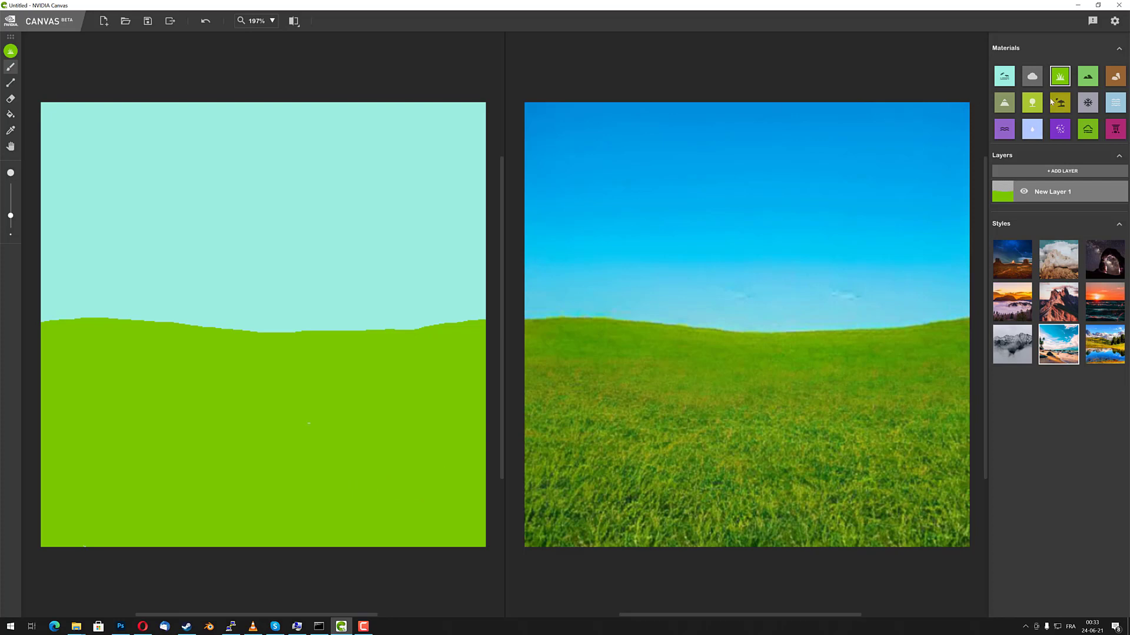
Step: Paint a solid hill rising at the picture's left edge, its slope tapering down to the grass horizon
left_click(1096, 83)
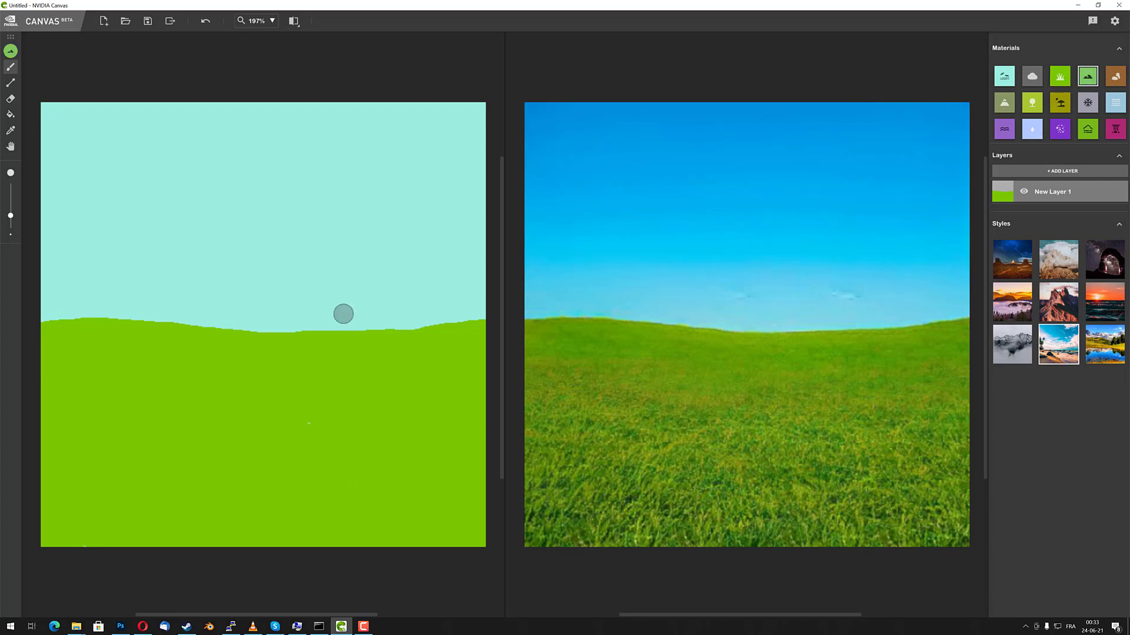
mouse_move(667, 331)
left_mouse_down()
mouse_move(638, 319)
mouse_move(597, 252)
mouse_move(520, 227)
left_mouse_up()
mouse_move(629, 312)
left_mouse_down()
mouse_move(572, 308)
mouse_move(545, 274)
mouse_move(479, 252)
mouse_move(550, 247)
mouse_move(588, 262)
mouse_move(601, 302)
mouse_move(516, 250)
left_mouse_up()
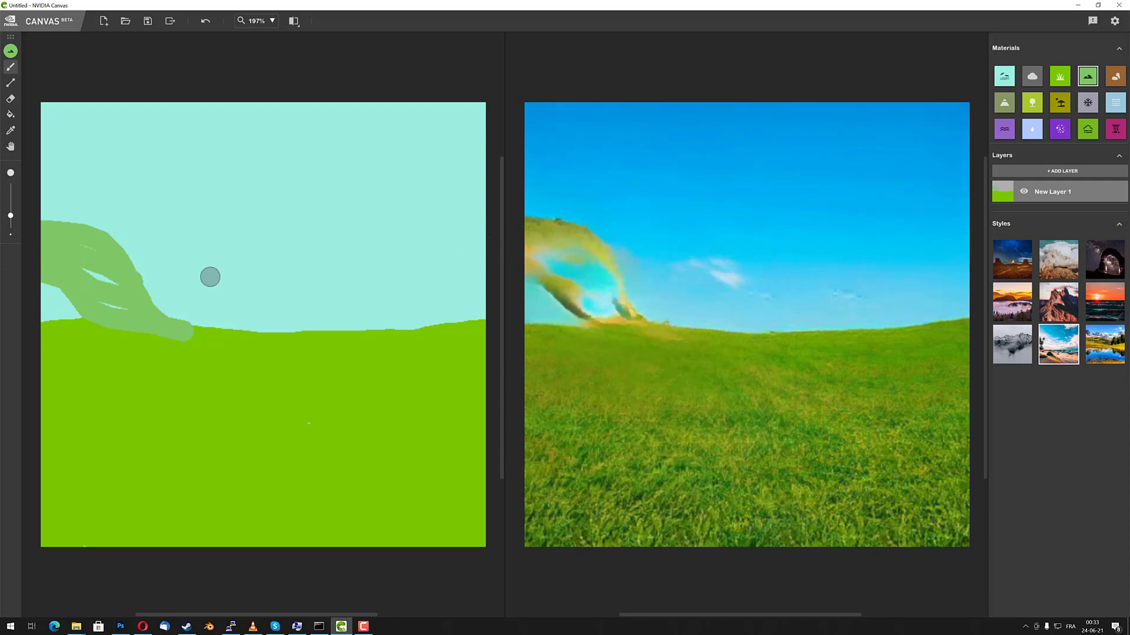
mouse_move(110, 288)
left_mouse_down()
mouse_move(139, 313)
mouse_move(32, 280)
mouse_move(49, 281)
mouse_move(43, 311)
mouse_move(66, 297)
mouse_move(94, 321)
mouse_move(57, 294)
mouse_move(77, 324)
mouse_move(145, 325)
mouse_move(48, 319)
mouse_move(161, 329)
mouse_move(127, 321)
left_mouse_up()
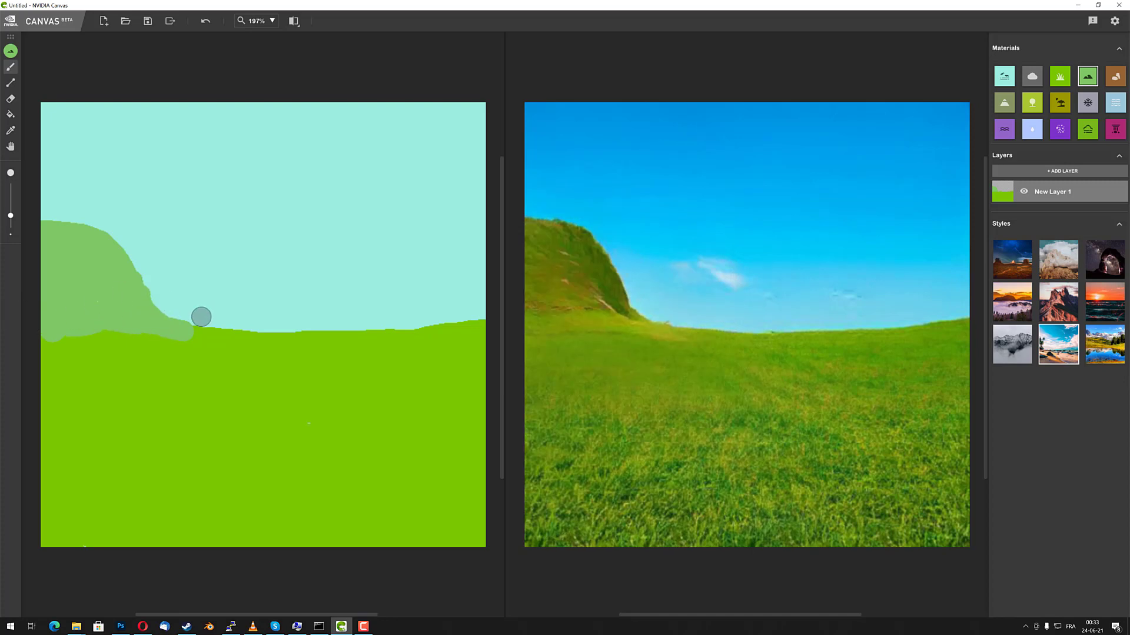
mouse_move(207, 327)
left_mouse_down()
mouse_move(176, 313)
mouse_move(115, 245)
mouse_move(168, 311)
mouse_move(160, 304)
mouse_move(195, 320)
mouse_move(165, 293)
mouse_move(225, 326)
left_mouse_up()
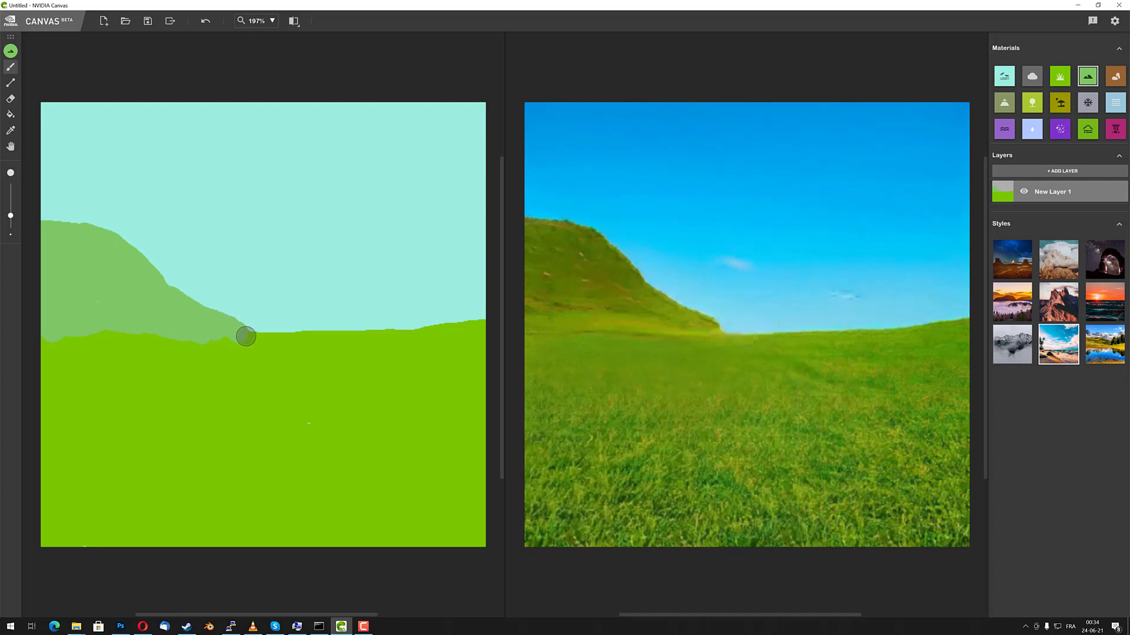
left_click(246, 336)
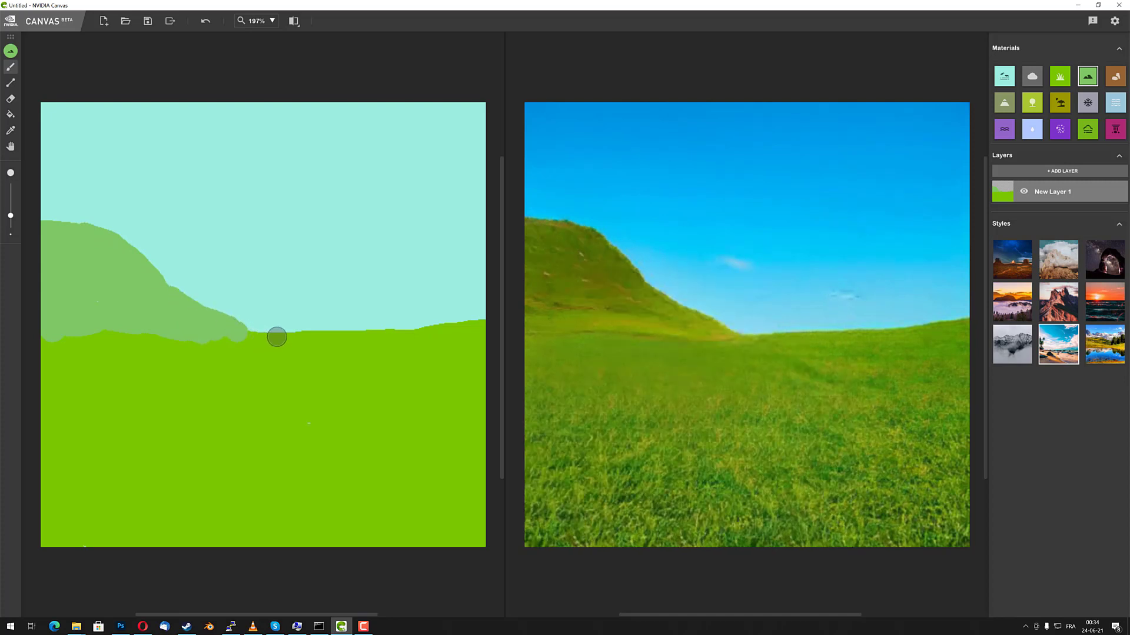
Step: Add four tree spots down the hill's slope and two more along the meadow's horizon
left_click(1065, 78)
left_click(1032, 104)
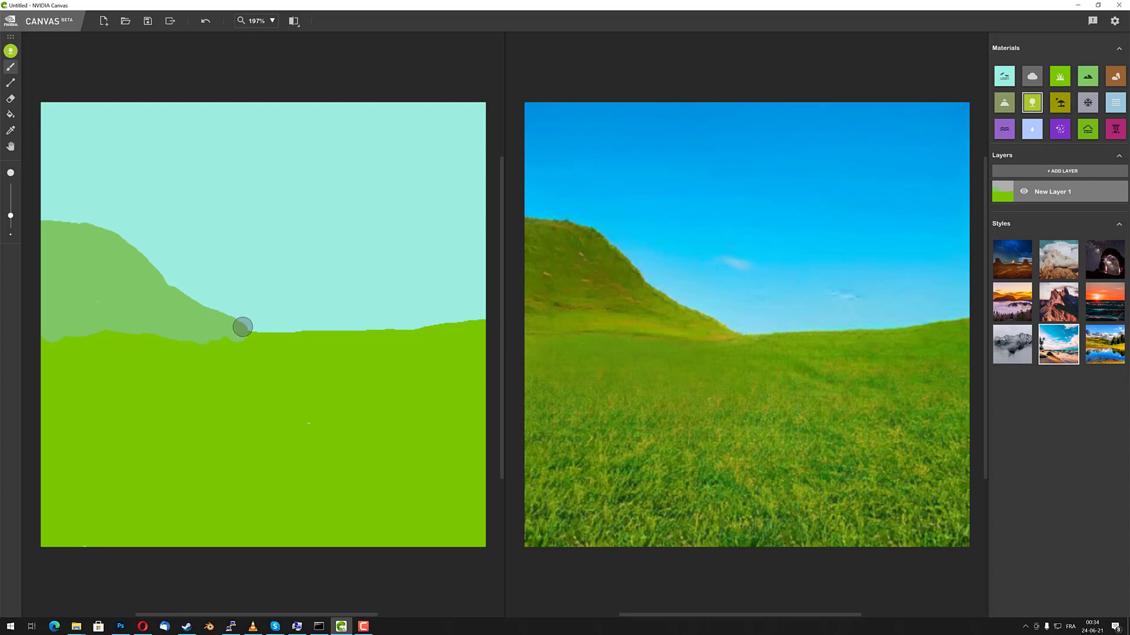
left_click(225, 316)
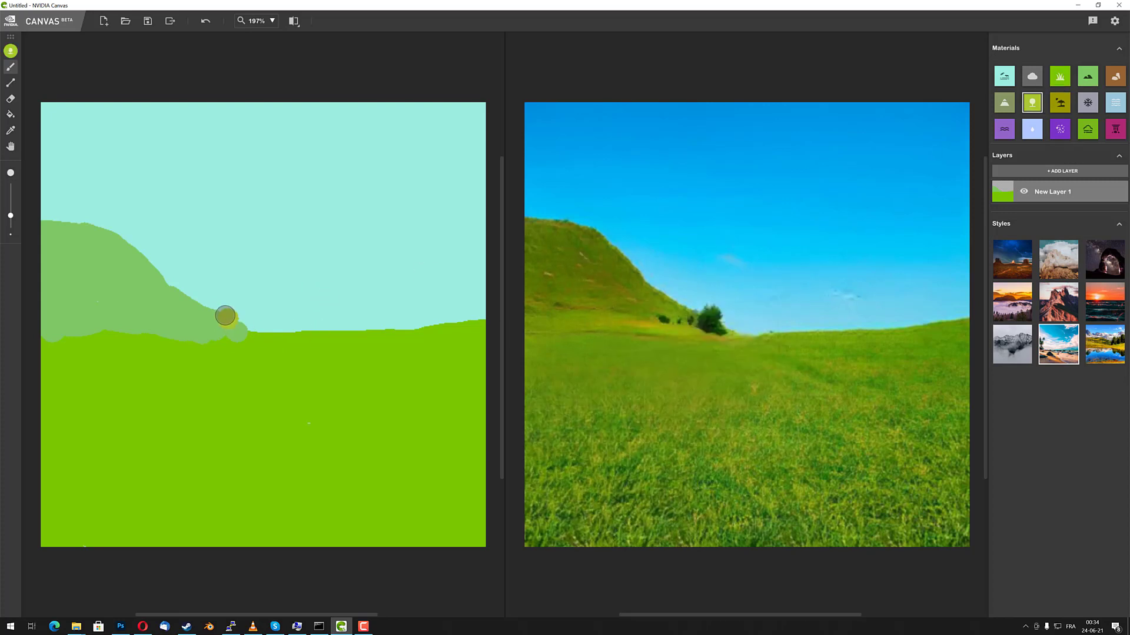
left_click(187, 302)
left_click(623, 266)
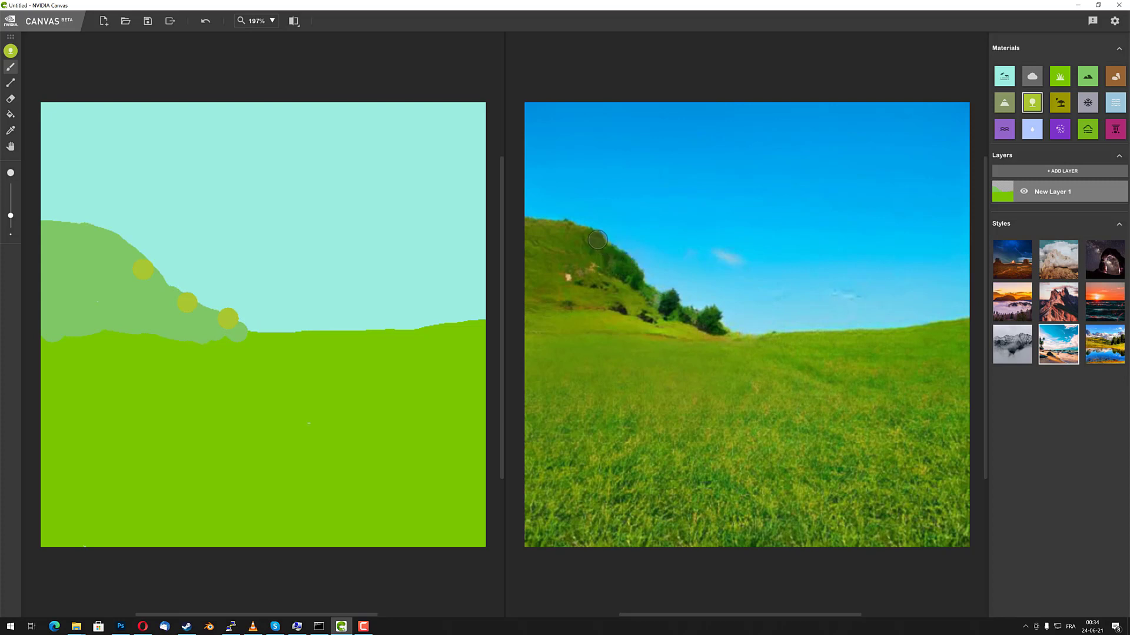
left_click(577, 228)
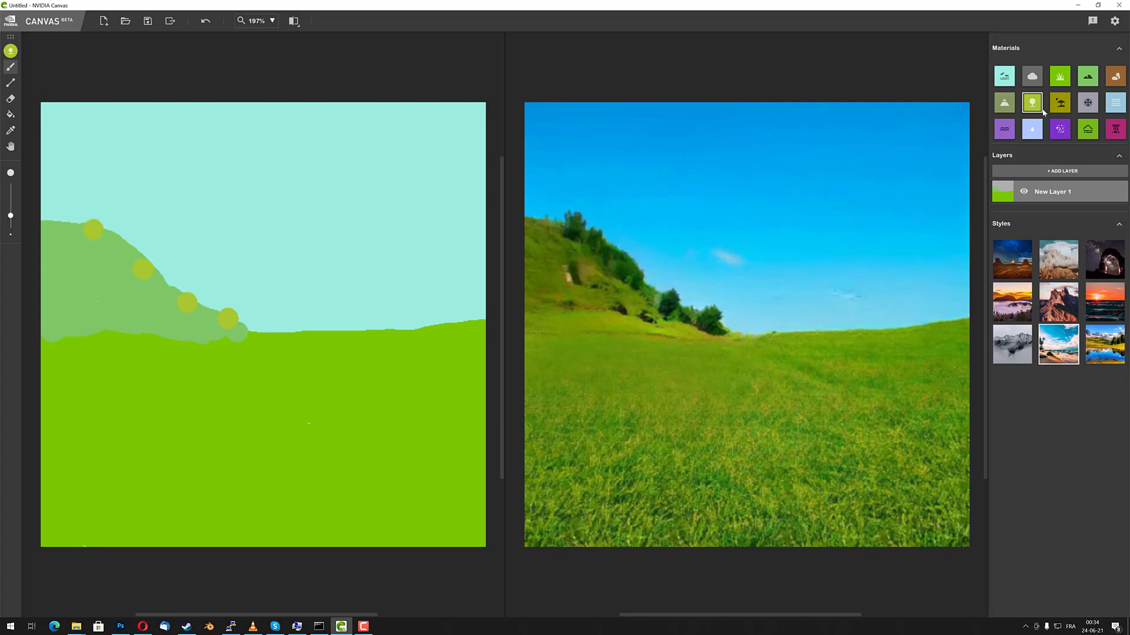
left_click(822, 341)
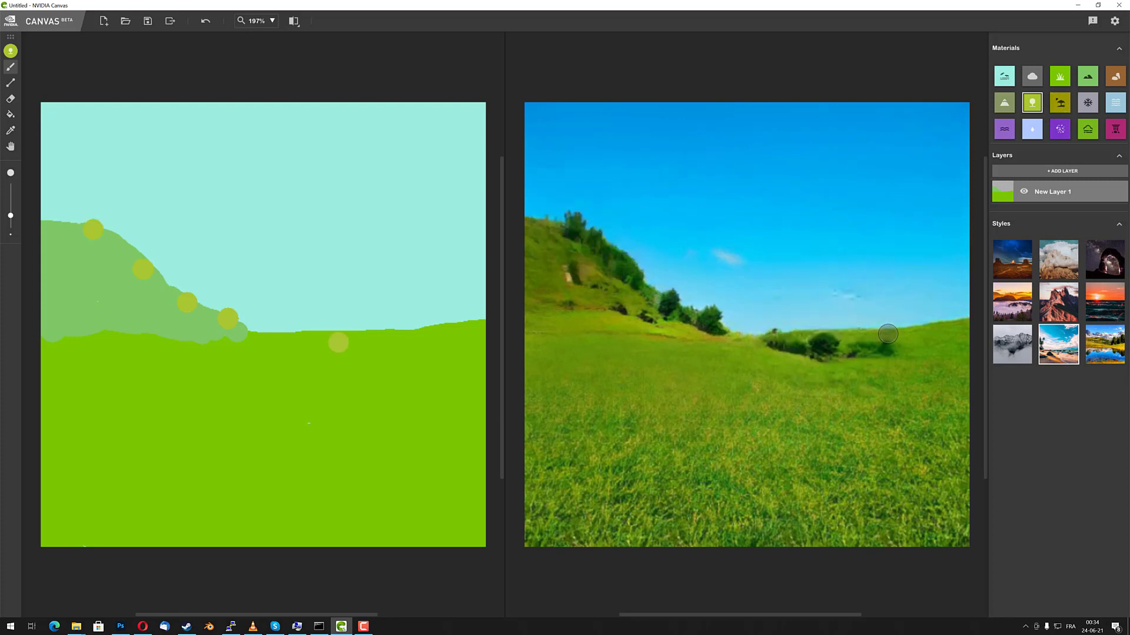
left_click(938, 334)
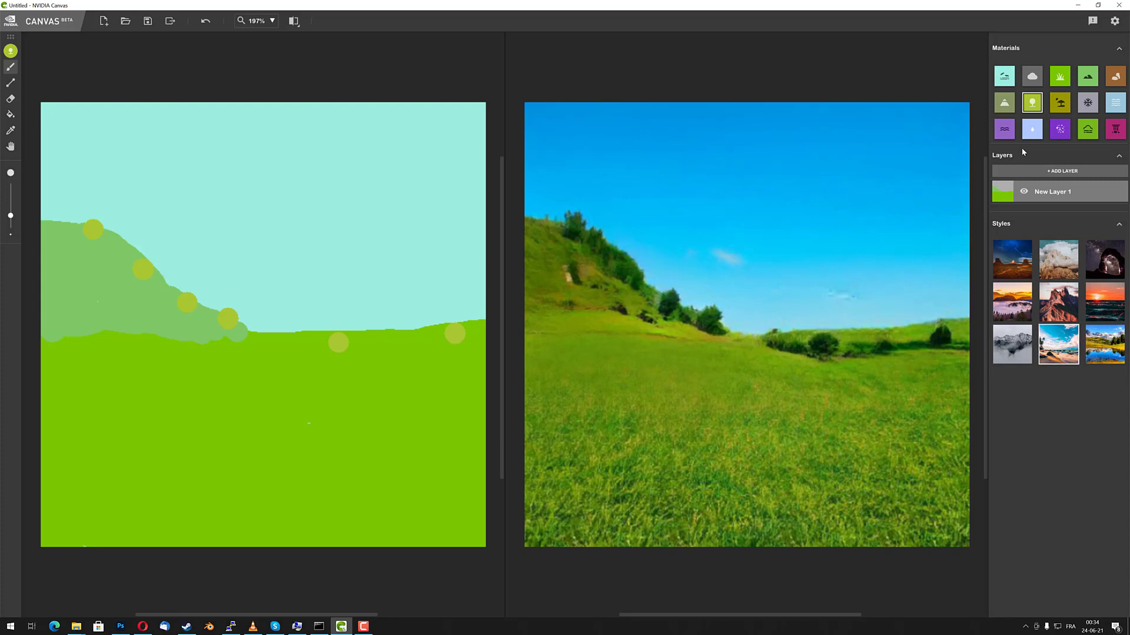
Step: Fill the meadow's lower-left corner with a water area that has a curved grassy bank
left_click(1031, 133)
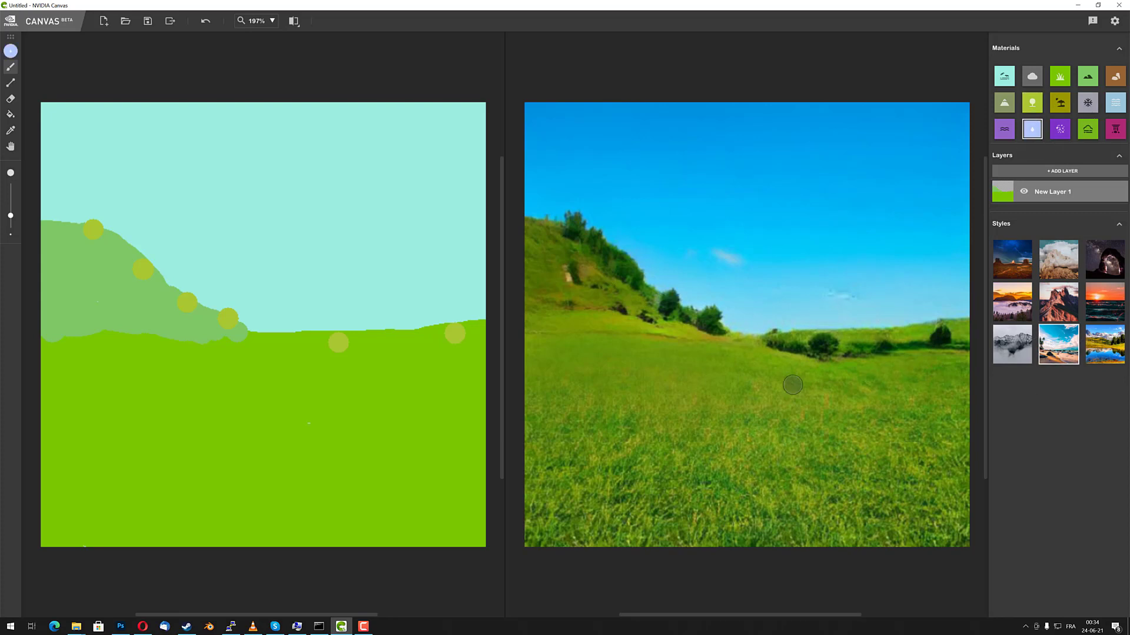
mouse_move(564, 420)
left_mouse_down()
mouse_move(539, 436)
mouse_move(535, 519)
mouse_move(569, 538)
mouse_move(600, 535)
left_mouse_up()
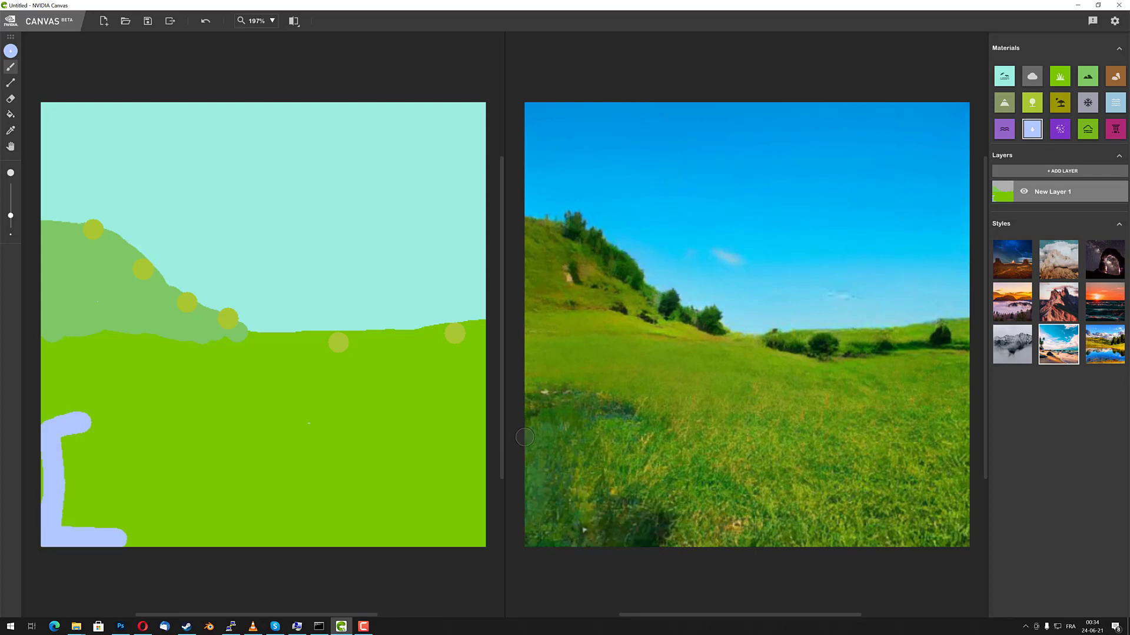
mouse_move(524, 450)
left_mouse_down()
mouse_move(538, 490)
mouse_move(561, 504)
mouse_move(575, 423)
mouse_move(615, 512)
mouse_move(611, 456)
mouse_move(623, 451)
mouse_move(682, 553)
mouse_move(644, 441)
mouse_move(697, 508)
mouse_move(715, 554)
mouse_move(662, 477)
mouse_move(653, 523)
mouse_move(624, 520)
mouse_move(640, 551)
mouse_move(602, 535)
mouse_move(666, 531)
mouse_move(571, 508)
mouse_move(641, 505)
mouse_move(617, 474)
mouse_move(629, 455)
mouse_move(576, 437)
mouse_move(571, 416)
mouse_move(612, 418)
mouse_move(555, 526)
mouse_move(579, 495)
mouse_move(557, 514)
mouse_move(583, 518)
left_mouse_up()
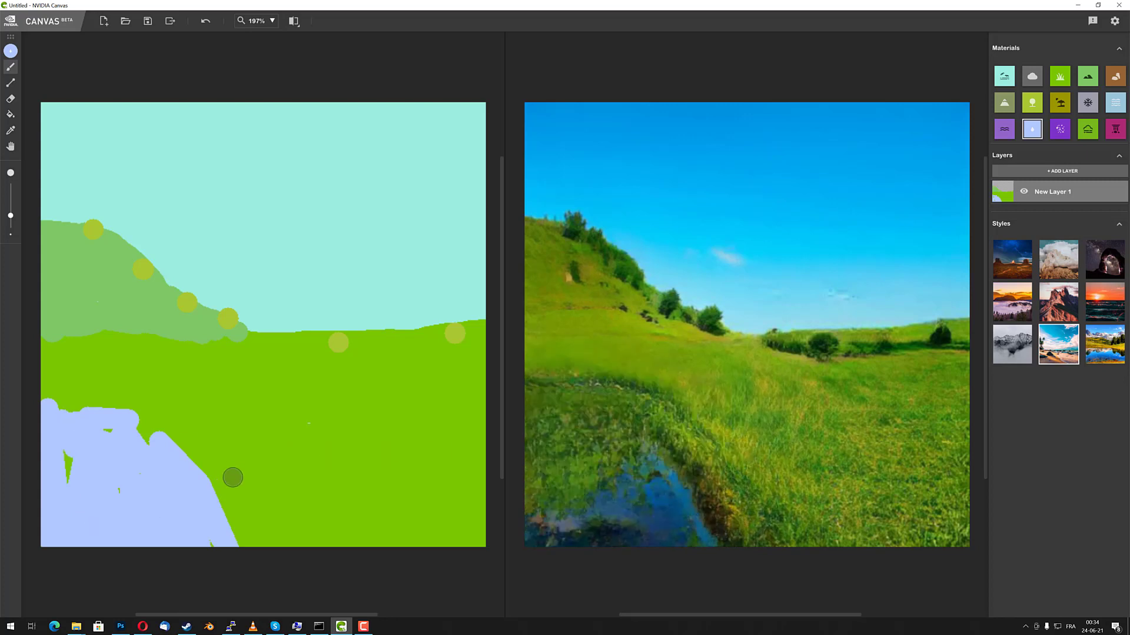
mouse_move(91, 486)
left_mouse_down()
mouse_move(61, 434)
mouse_move(67, 415)
mouse_move(86, 449)
mouse_move(53, 426)
mouse_move(71, 409)
mouse_move(149, 439)
mouse_move(134, 425)
mouse_move(35, 408)
mouse_move(187, 487)
mouse_move(156, 456)
left_mouse_up()
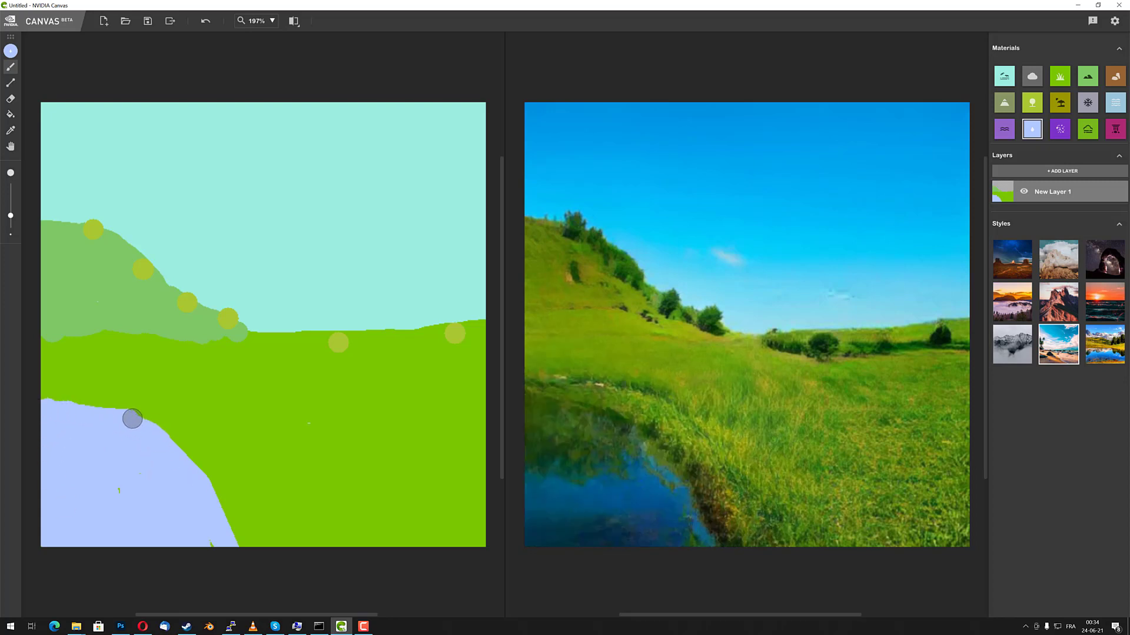
mouse_move(131, 416)
left_mouse_down()
mouse_move(222, 462)
mouse_move(274, 562)
left_mouse_up()
mouse_move(226, 485)
left_mouse_down()
mouse_move(263, 562)
mouse_move(200, 485)
mouse_move(264, 572)
left_mouse_up()
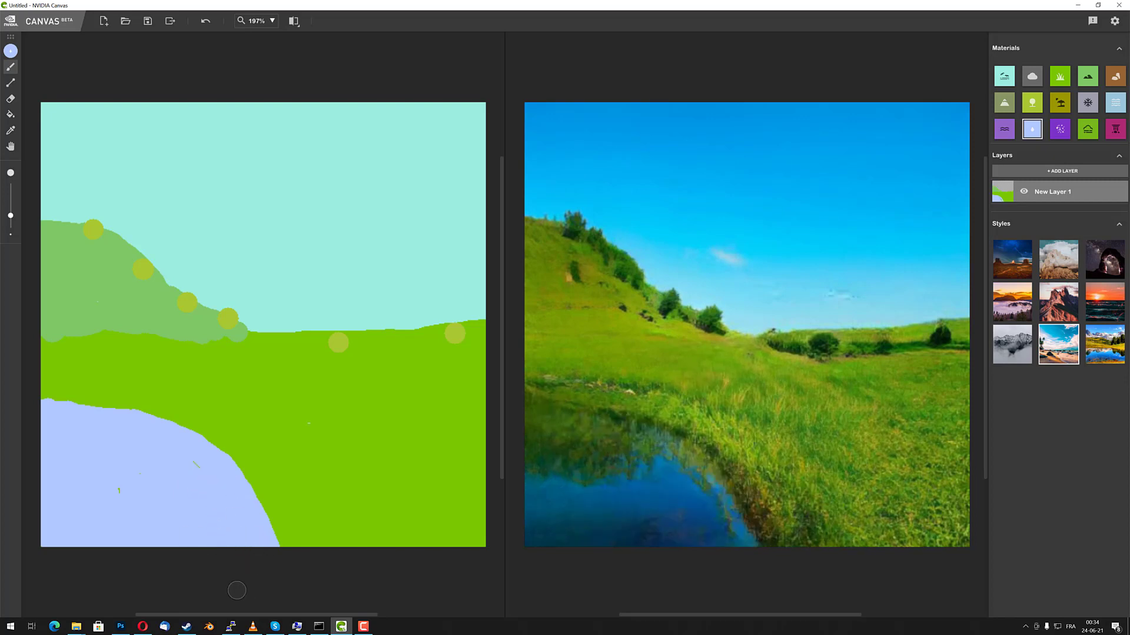
Step: Extend the water toward the foot of the hill, narrowing it to a channel just below the horizon
mouse_move(121, 452)
left_mouse_down()
mouse_move(121, 427)
mouse_move(167, 395)
mouse_move(75, 410)
mouse_move(30, 402)
mouse_move(206, 377)
mouse_move(166, 423)
mouse_move(211, 392)
mouse_move(183, 416)
left_mouse_up()
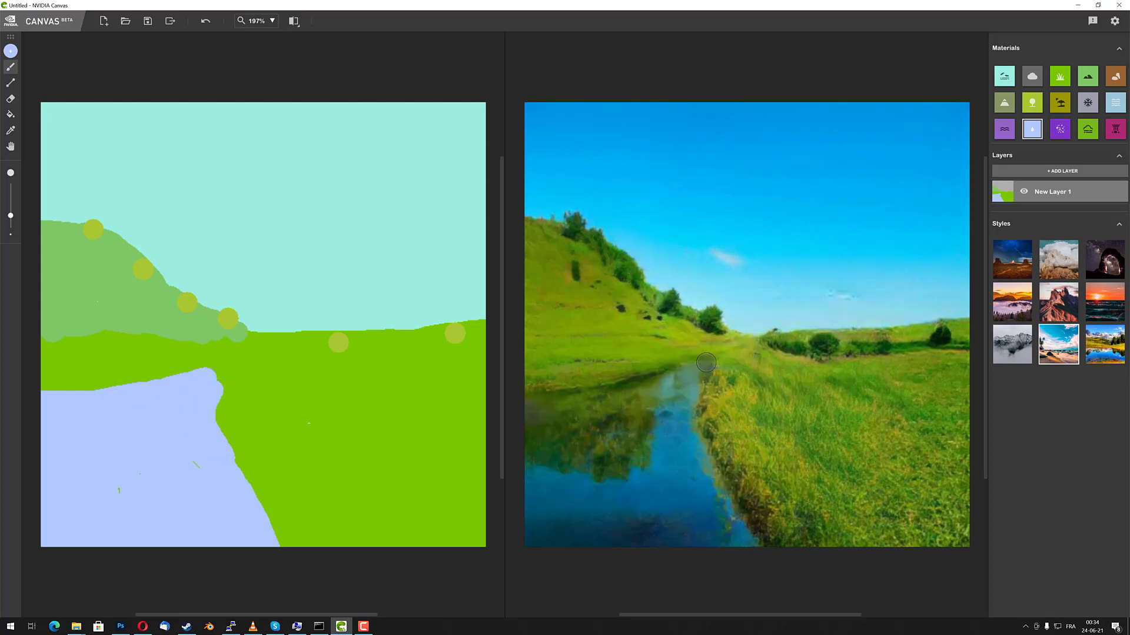
left_click_drag(716, 365, 651, 407)
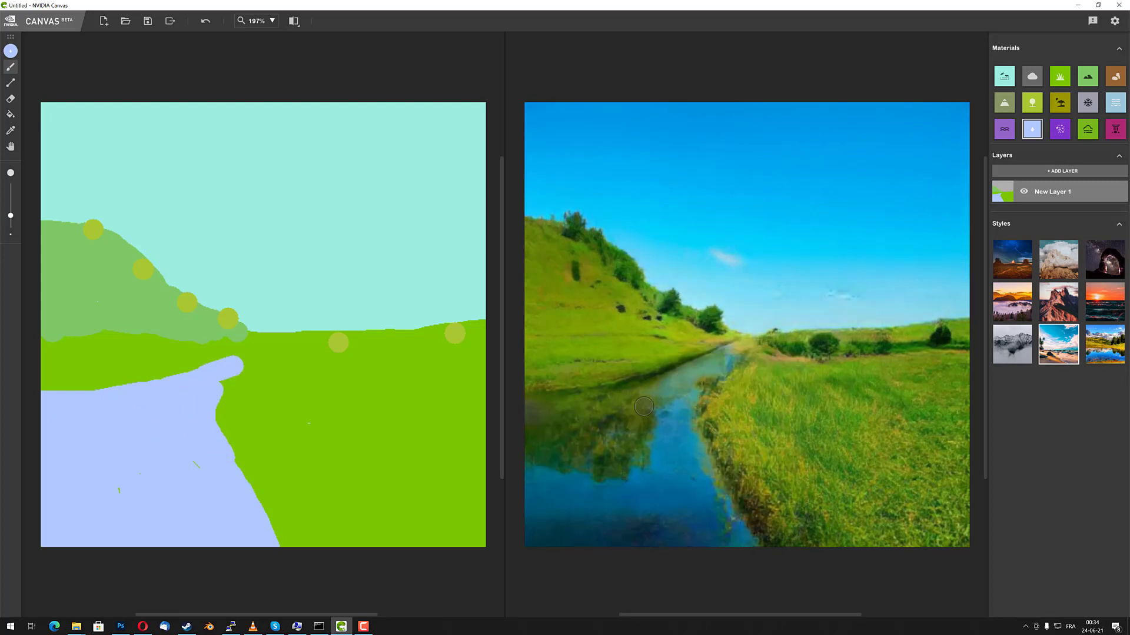
mouse_move(582, 392)
left_mouse_down()
mouse_move(565, 394)
mouse_move(620, 404)
left_mouse_up()
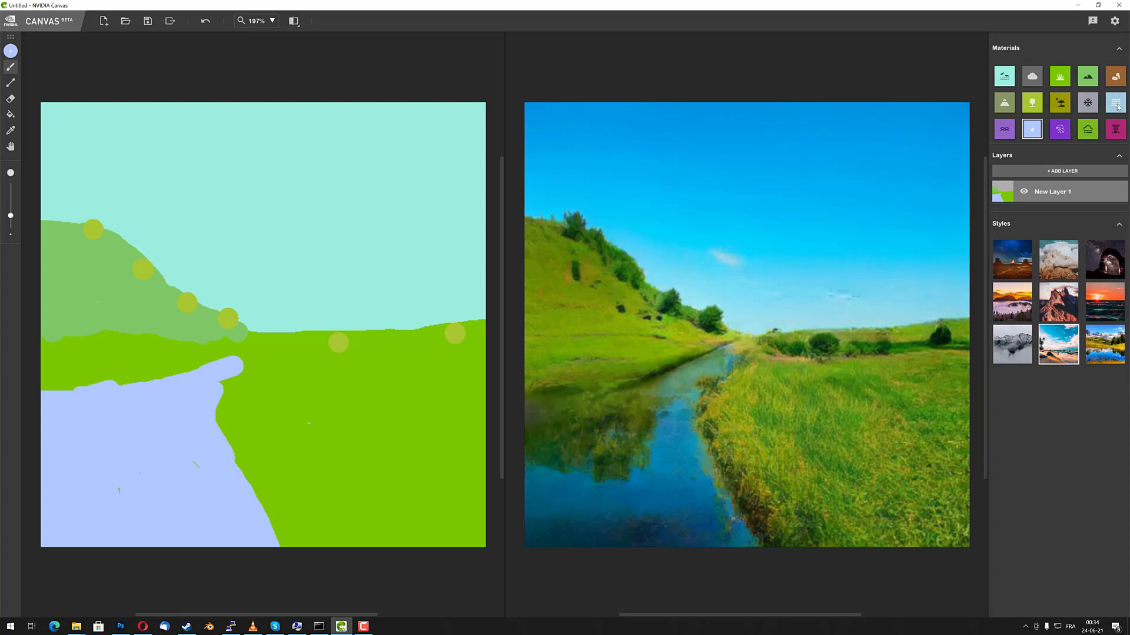
Step: Paint a purple river band from the water channel across the meadow to the picture's right edge, with a short branch toward the horizon
left_click(1008, 134)
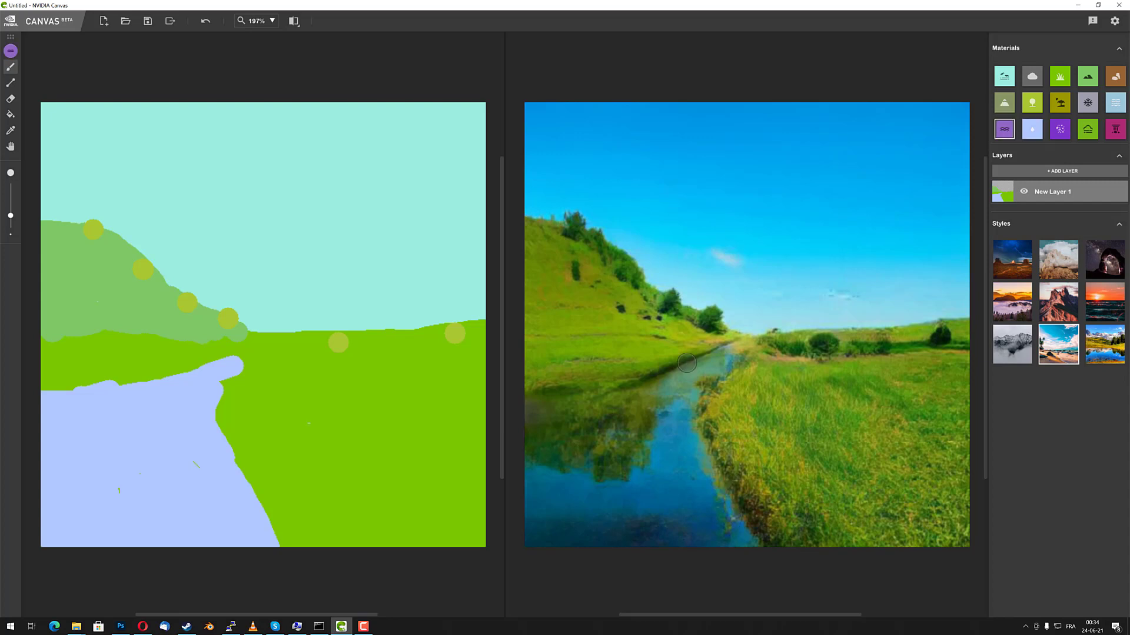
mouse_move(704, 376)
left_mouse_down()
mouse_move(755, 357)
mouse_move(828, 375)
mouse_move(981, 372)
left_mouse_up()
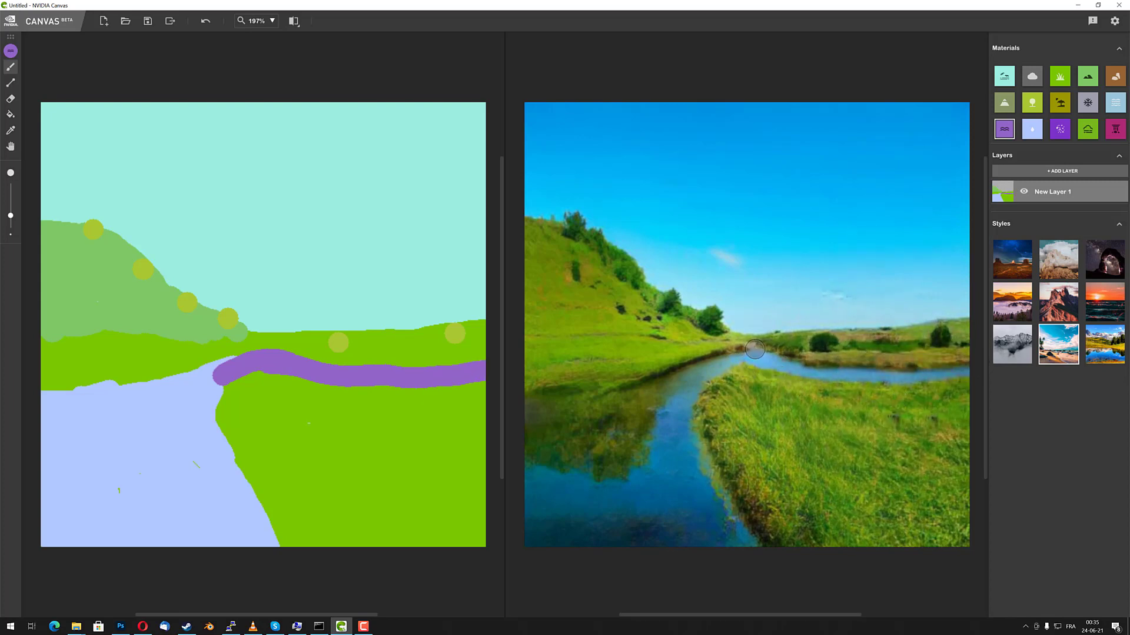
left_click(753, 346)
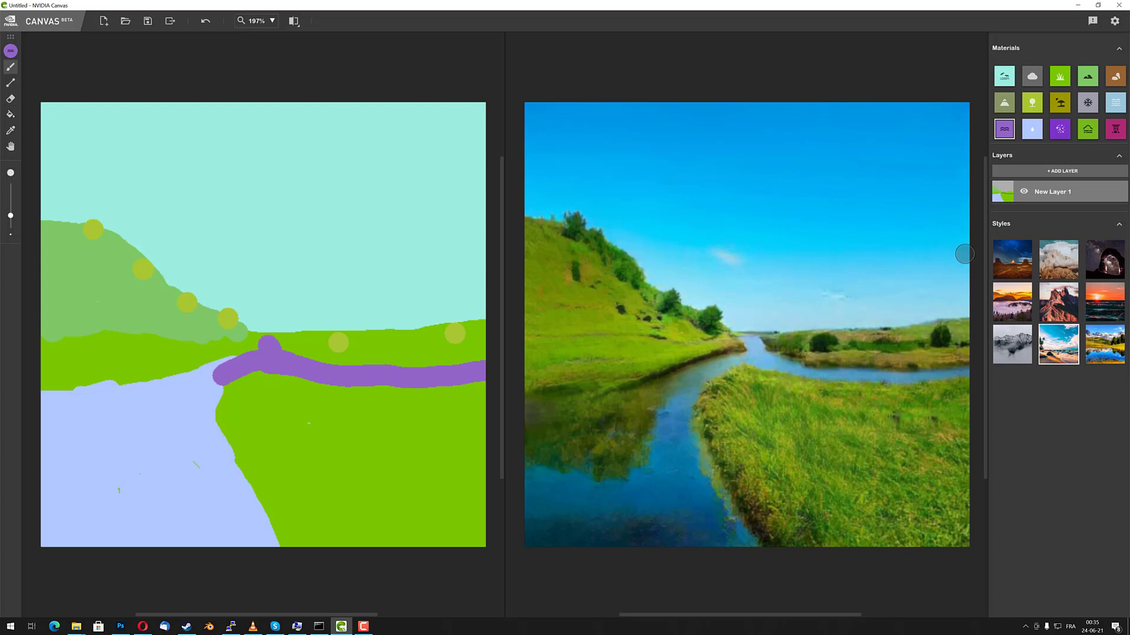
Step: Place brown rock patches in the foreground meadow, at the hill's foot and on the river's far bank
left_click(1114, 75)
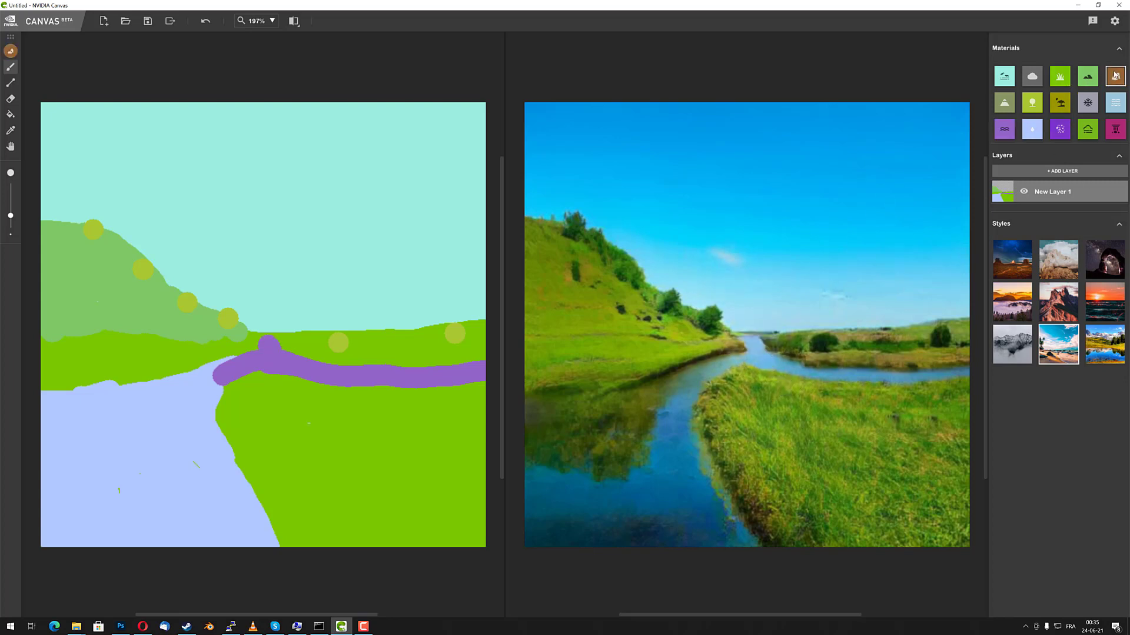
left_click(803, 475)
left_click_drag(827, 486, 811, 484)
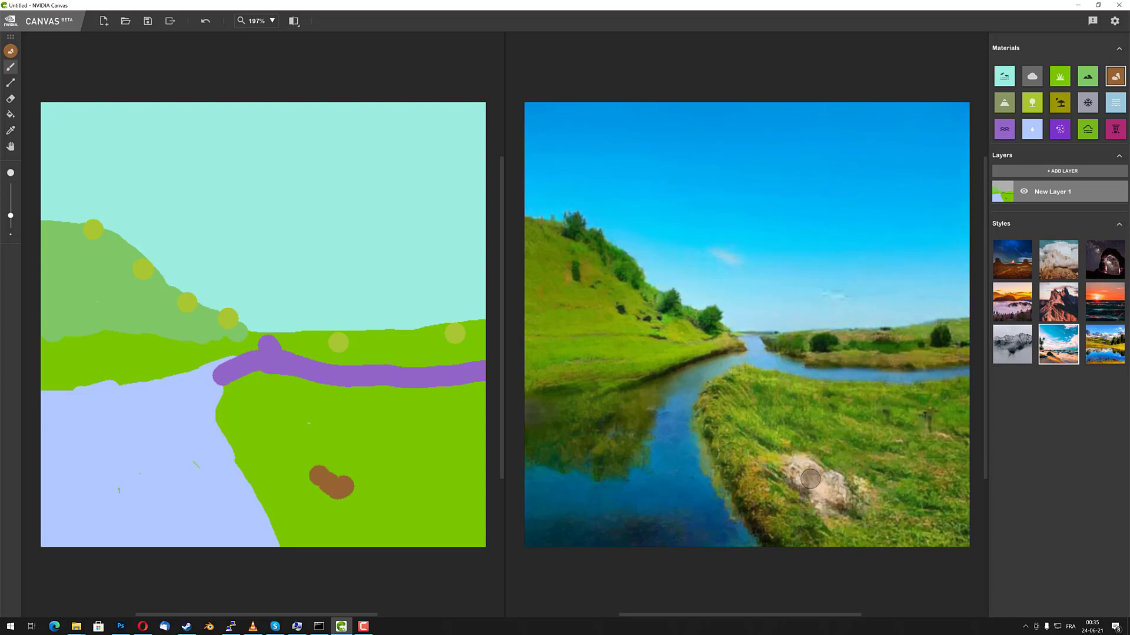
left_click(637, 340)
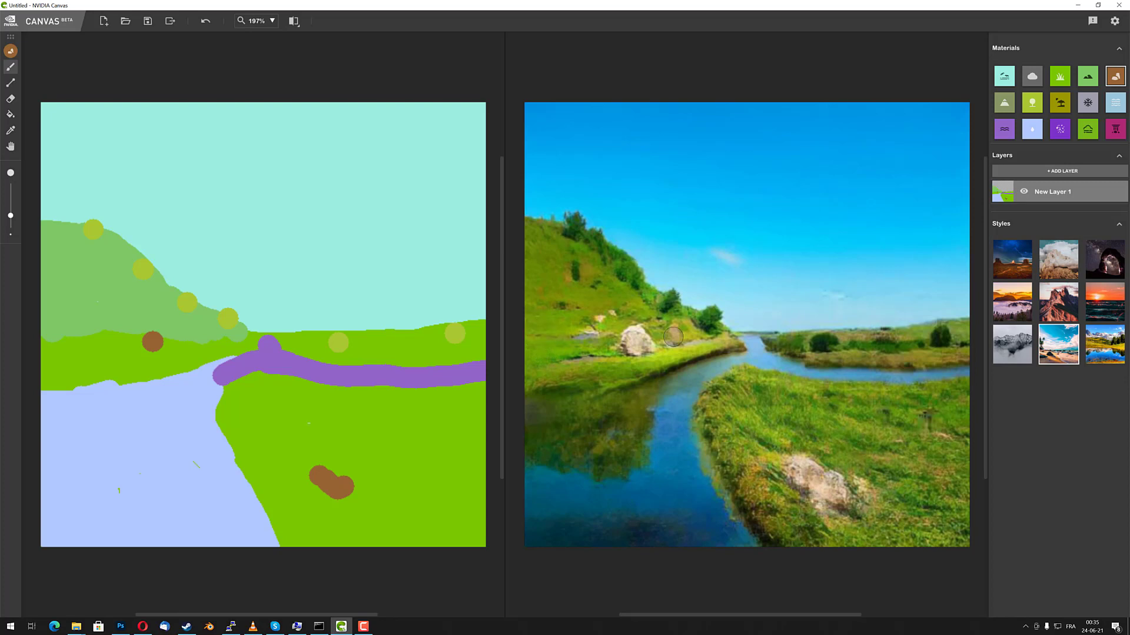
left_click(893, 330)
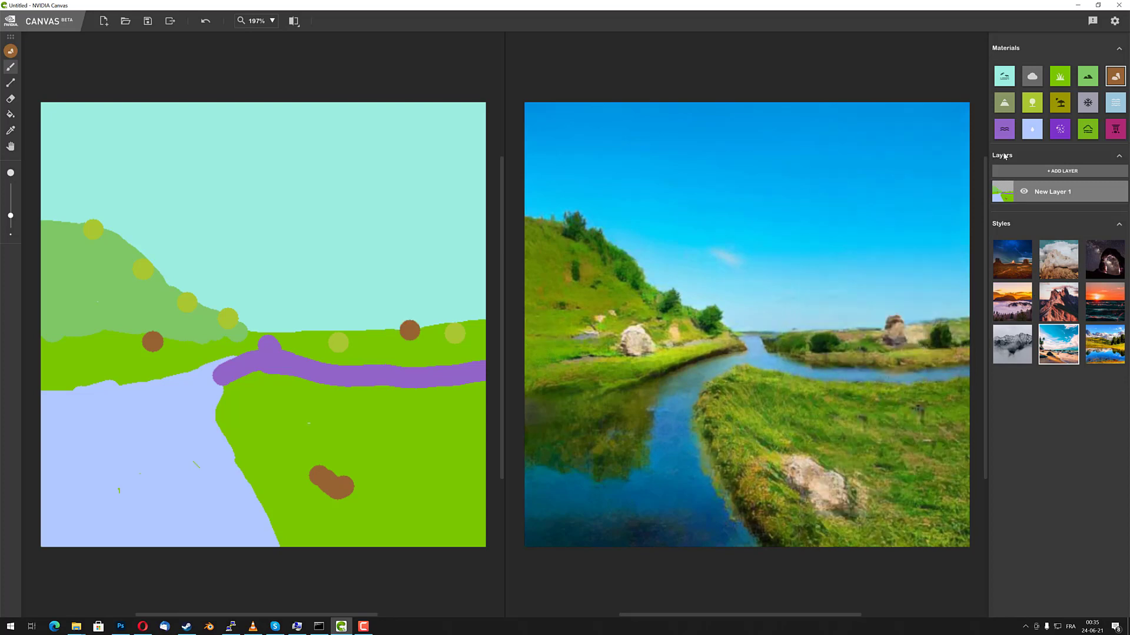
Step: Paint a curved stone wall across the foreground meadow and a thinner one along the foot of the hill
left_click(1059, 130)
left_click(1032, 102)
left_click(1114, 81)
left_click(1005, 105)
left_click(1114, 133)
left_click(802, 435)
mouse_move(838, 437)
left_mouse_down()
mouse_move(913, 442)
mouse_move(977, 422)
mouse_move(795, 431)
mouse_move(754, 406)
left_mouse_up()
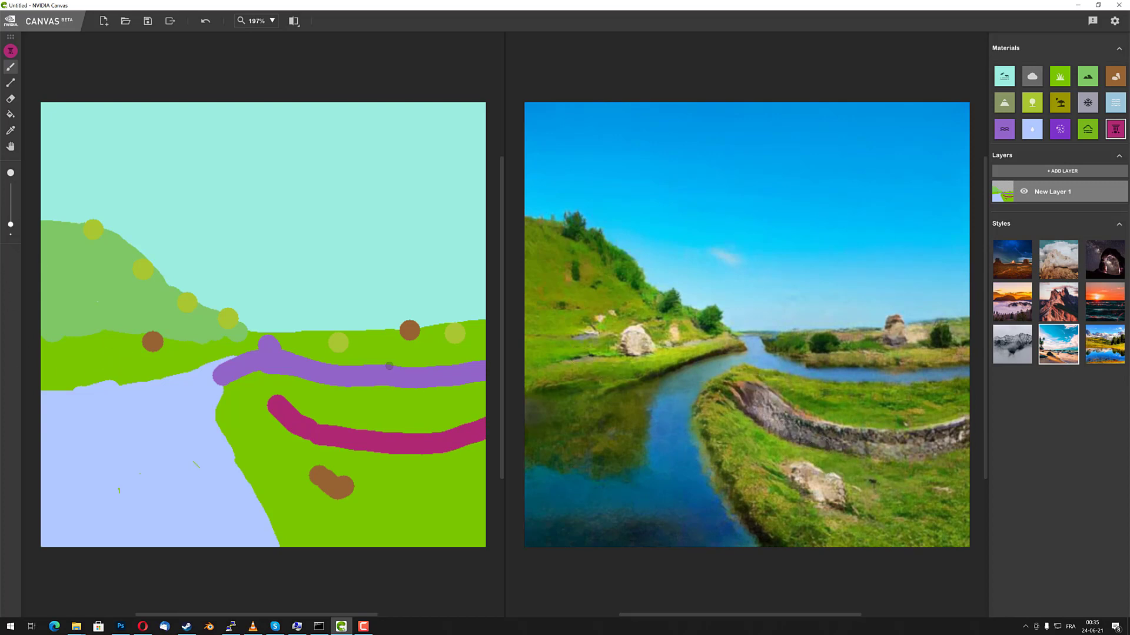
left_click_drag(120, 350, 28, 356)
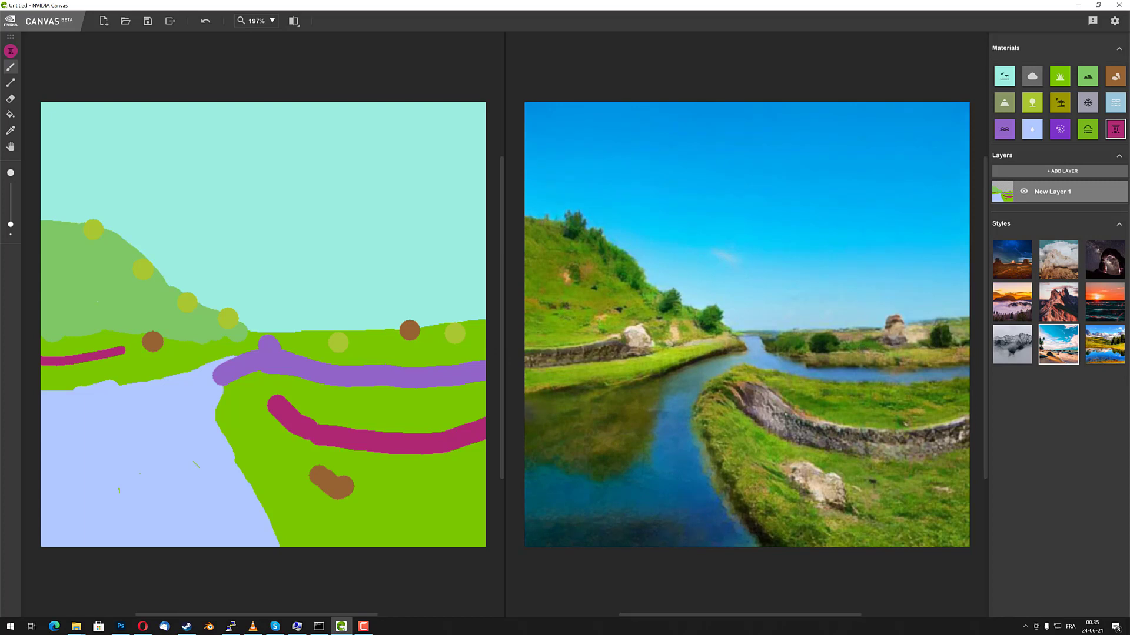
left_click_drag(379, 349, 318, 342)
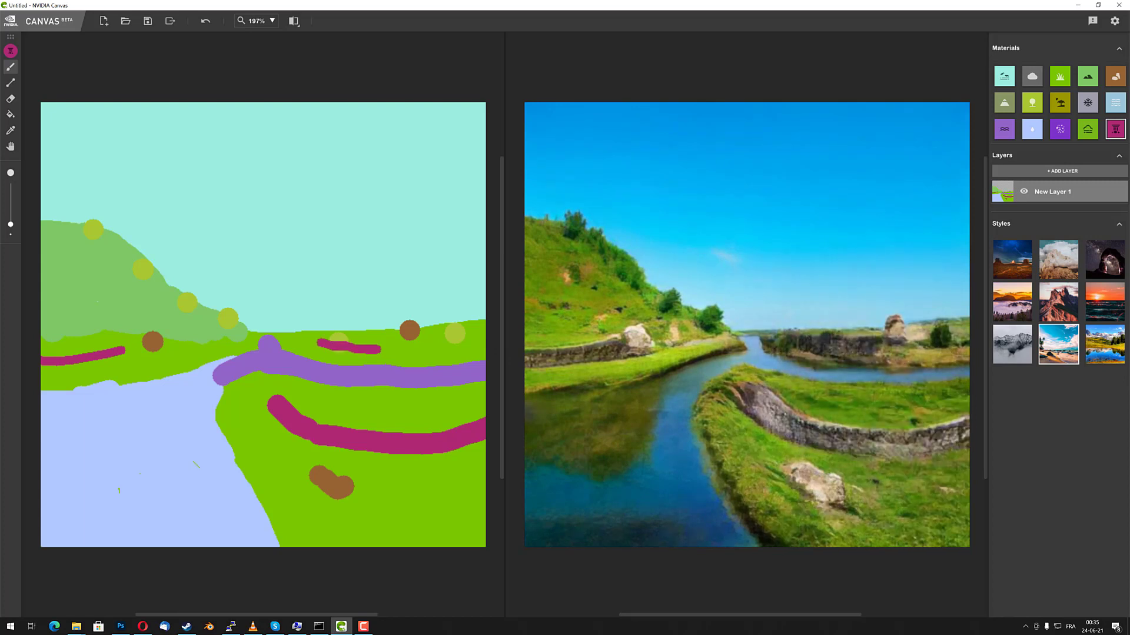
key("ctrl+z")
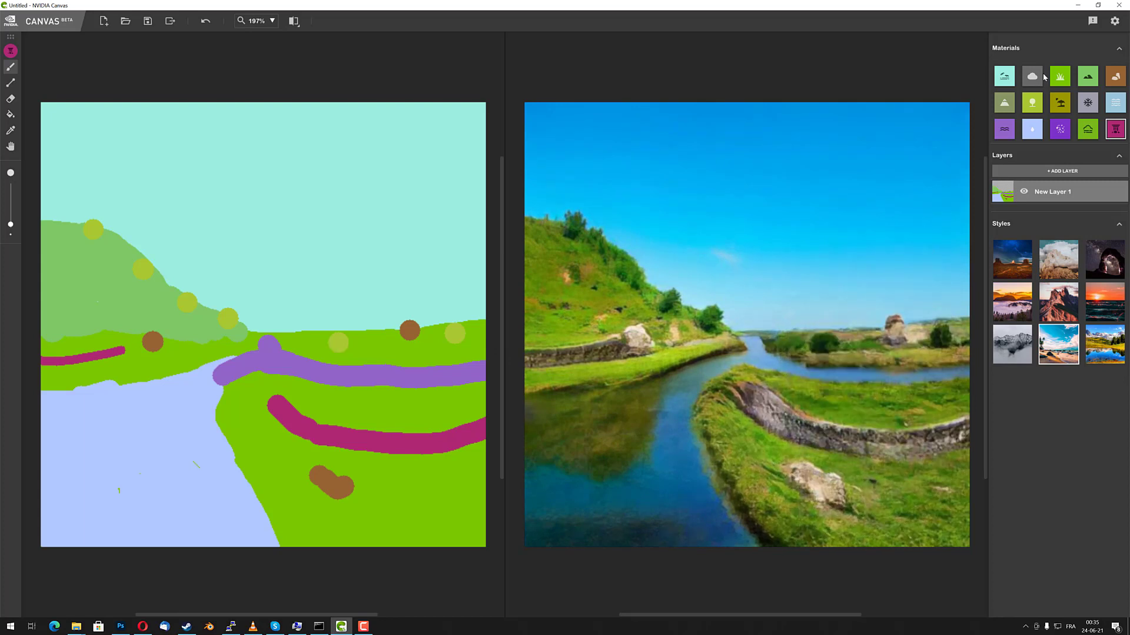
left_click(1068, 104)
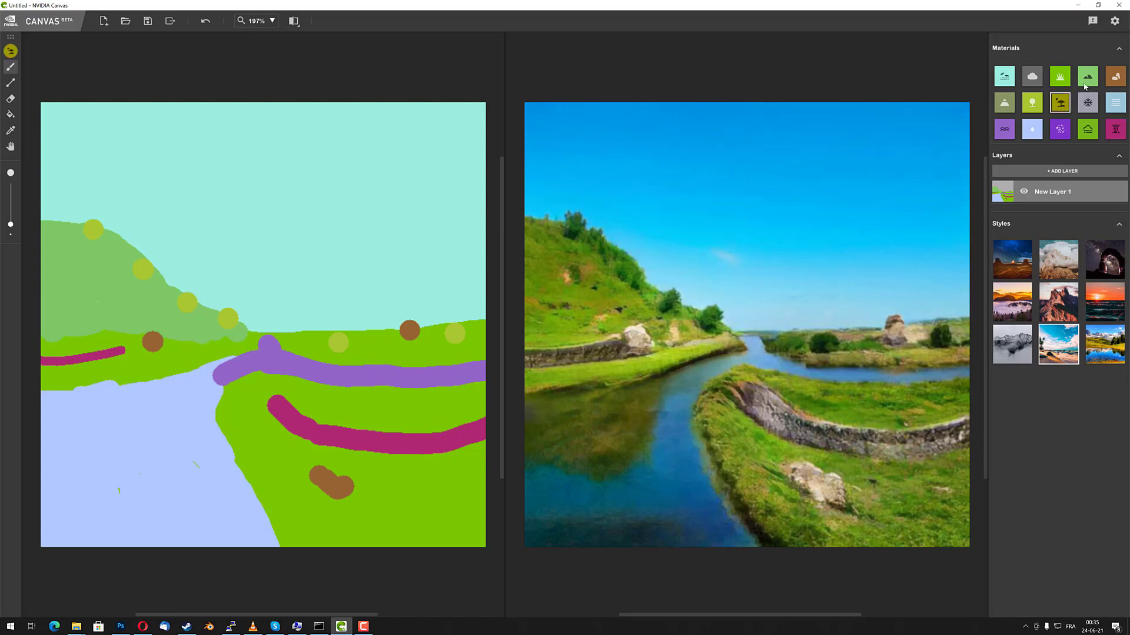
Step: Paint clouds in the sky as a smiling face: a curved mouth, two eye shapes and a nose dot
left_click(1032, 76)
mouse_move(413, 245)
left_mouse_down()
mouse_move(363, 274)
mouse_move(274, 282)
mouse_move(214, 229)
left_mouse_up()
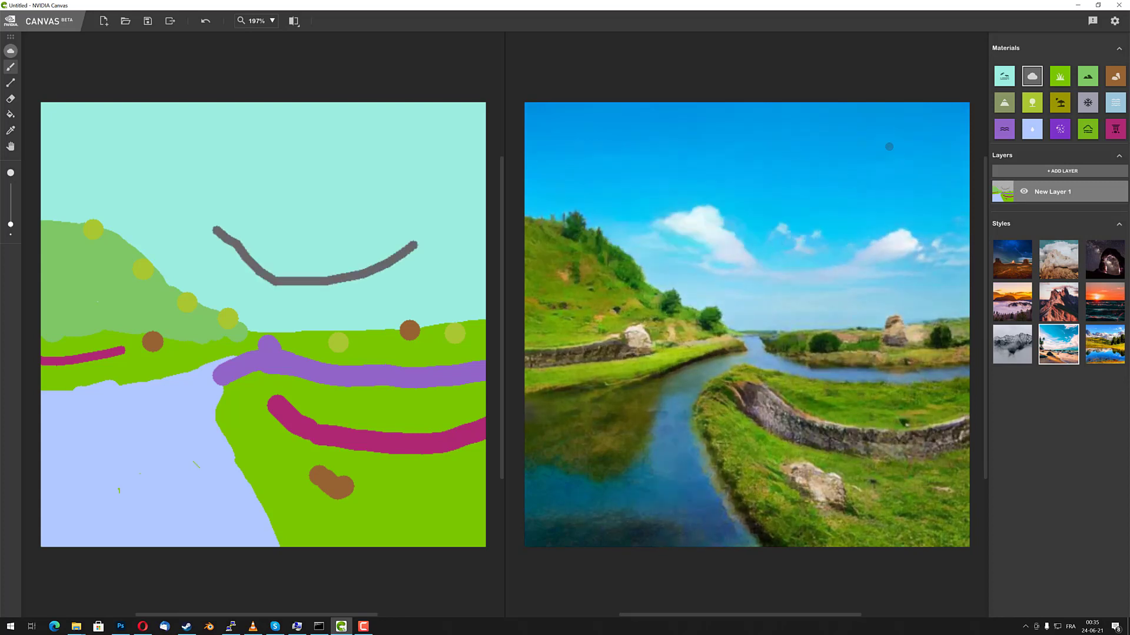
mouse_move(405, 146)
left_mouse_down()
mouse_move(396, 149)
mouse_move(415, 148)
mouse_move(414, 170)
mouse_move(389, 171)
left_mouse_up()
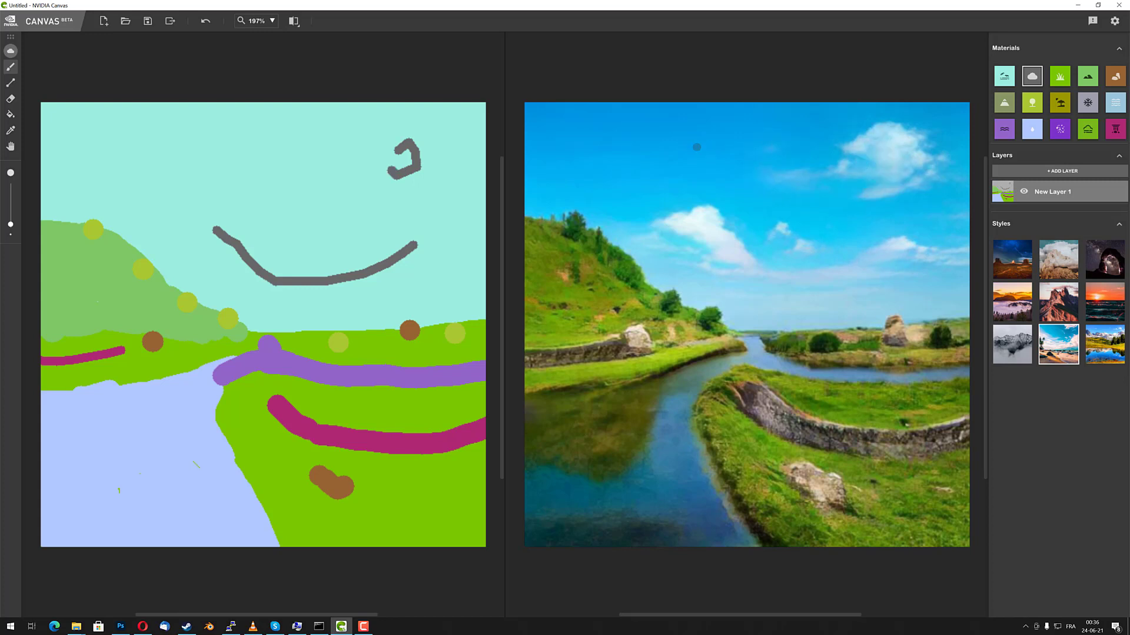
mouse_move(144, 146)
left_mouse_down()
mouse_move(197, 154)
mouse_move(170, 132)
left_mouse_up()
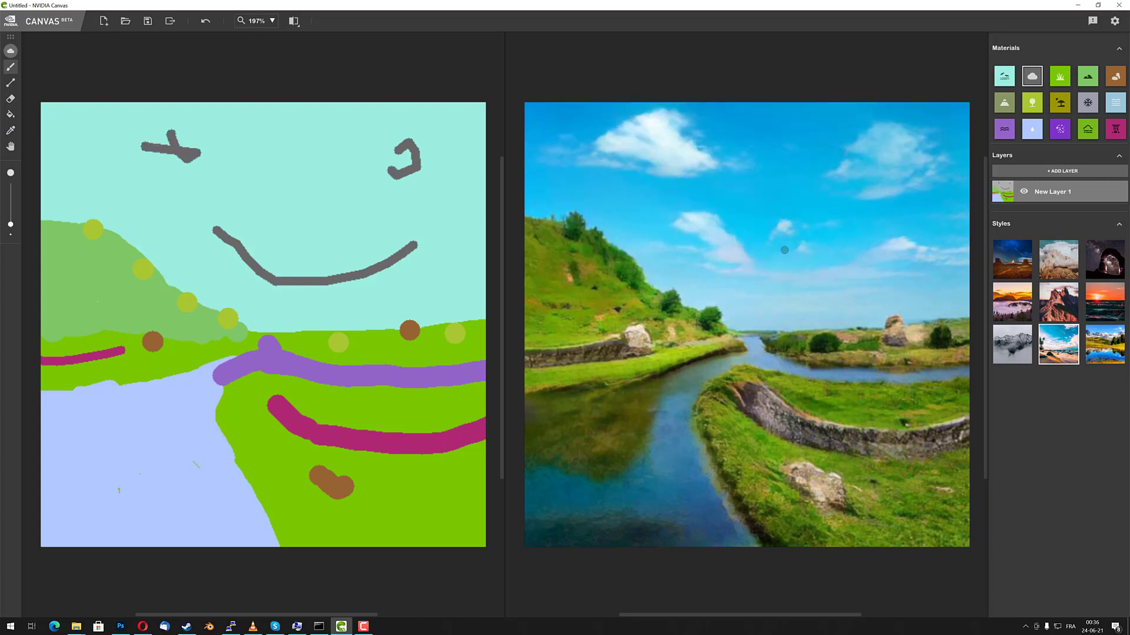
left_click(792, 208)
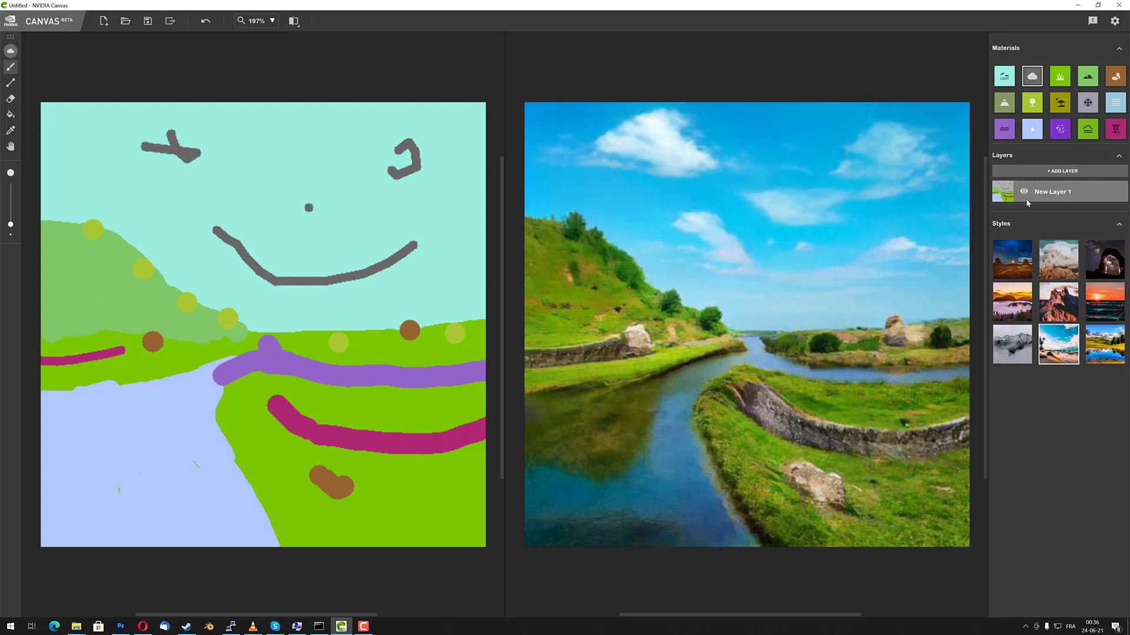
Step: Paint a gravel patch in the lower-right corner of the foreground meadow, enlarging the brush slightly
left_click(1061, 130)
mouse_move(465, 538)
left_mouse_down()
mouse_move(479, 530)
mouse_move(385, 541)
mouse_move(391, 526)
mouse_move(484, 503)
mouse_move(384, 514)
mouse_move(395, 528)
mouse_move(466, 544)
mouse_move(338, 545)
left_mouse_up()
left_click_drag(10, 224, 10, 216)
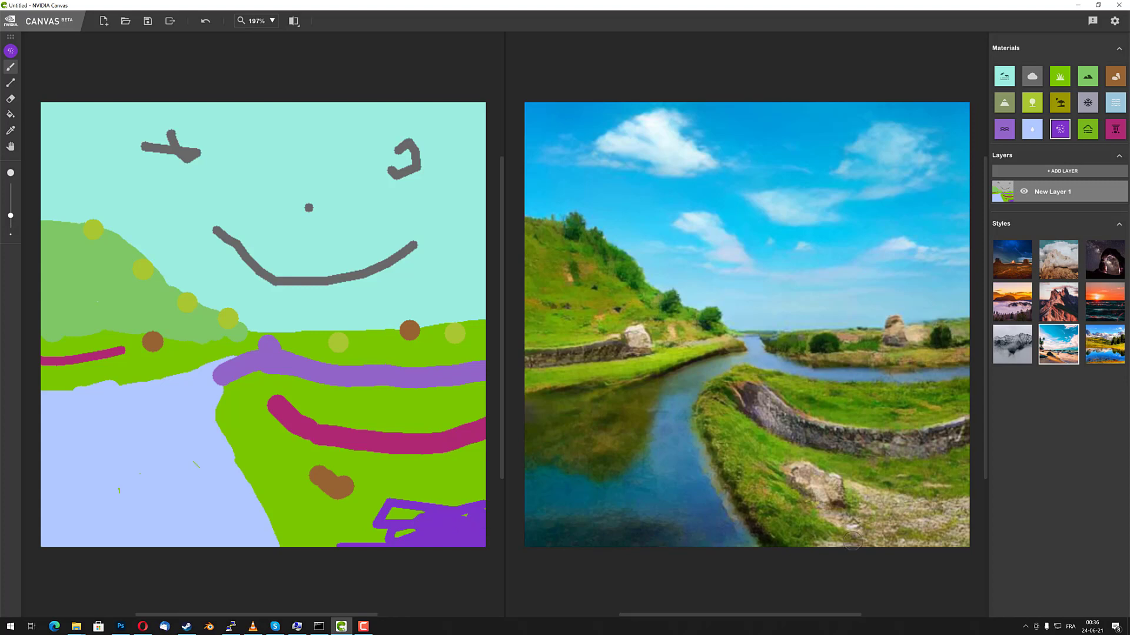
mouse_move(886, 535)
left_mouse_down()
mouse_move(870, 541)
mouse_move(900, 524)
mouse_move(959, 523)
left_mouse_up()
scroll(986, 496, "down", 4)
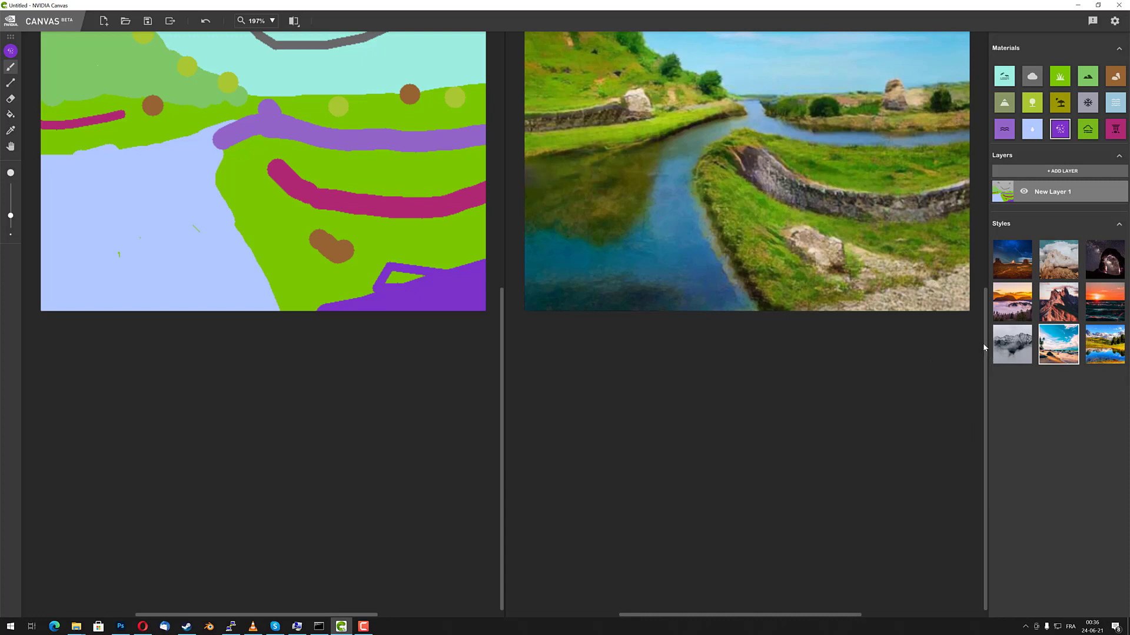
left_click_drag(984, 347, 980, 227)
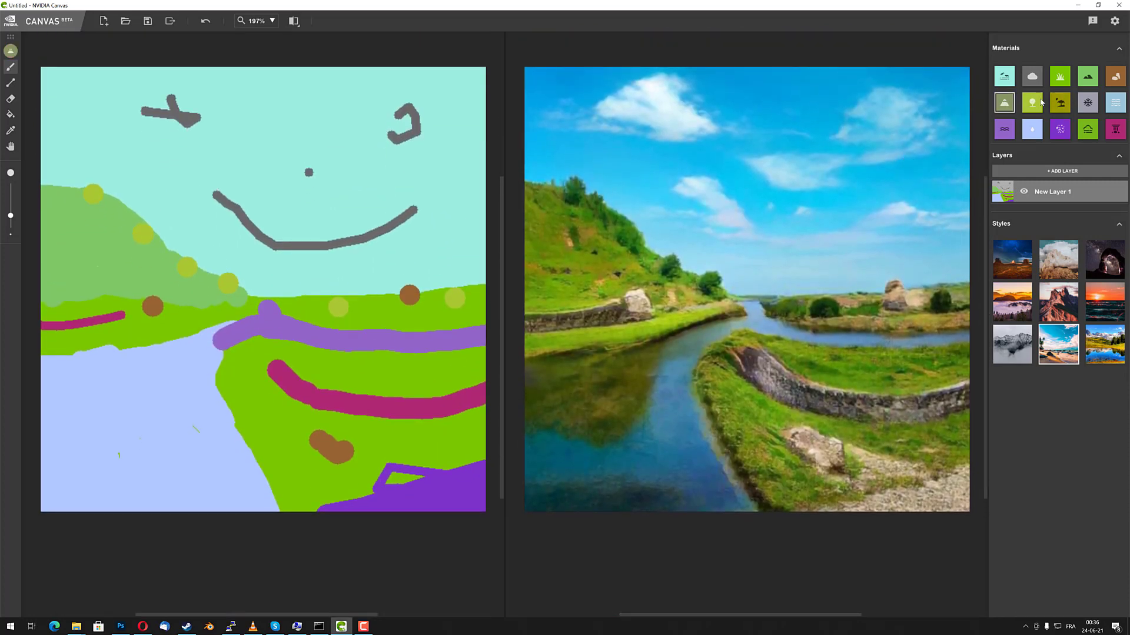
Step: Try painting fog above the horizon and across the far river, and undo it
left_click(1115, 76)
left_click(1090, 79)
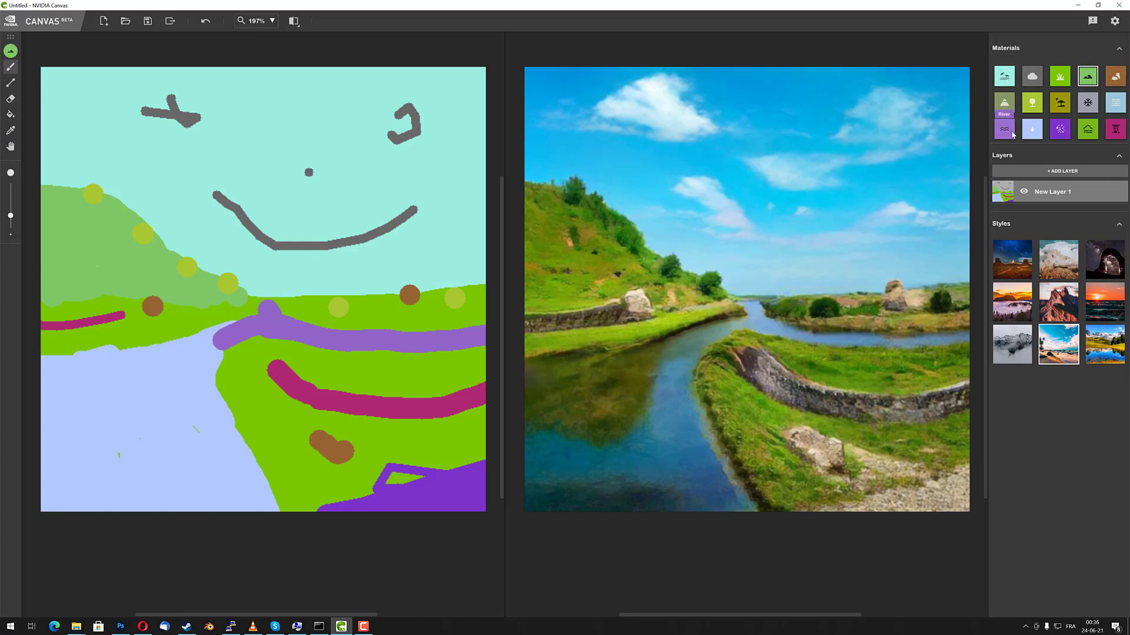
left_click(1087, 130)
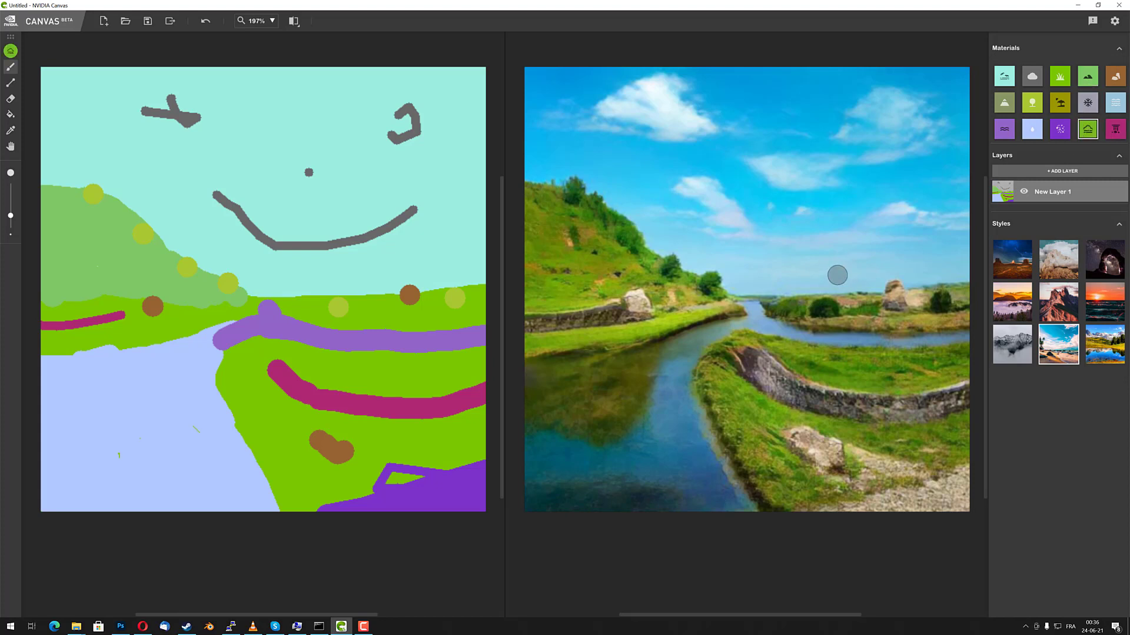
left_click_drag(838, 275, 915, 259)
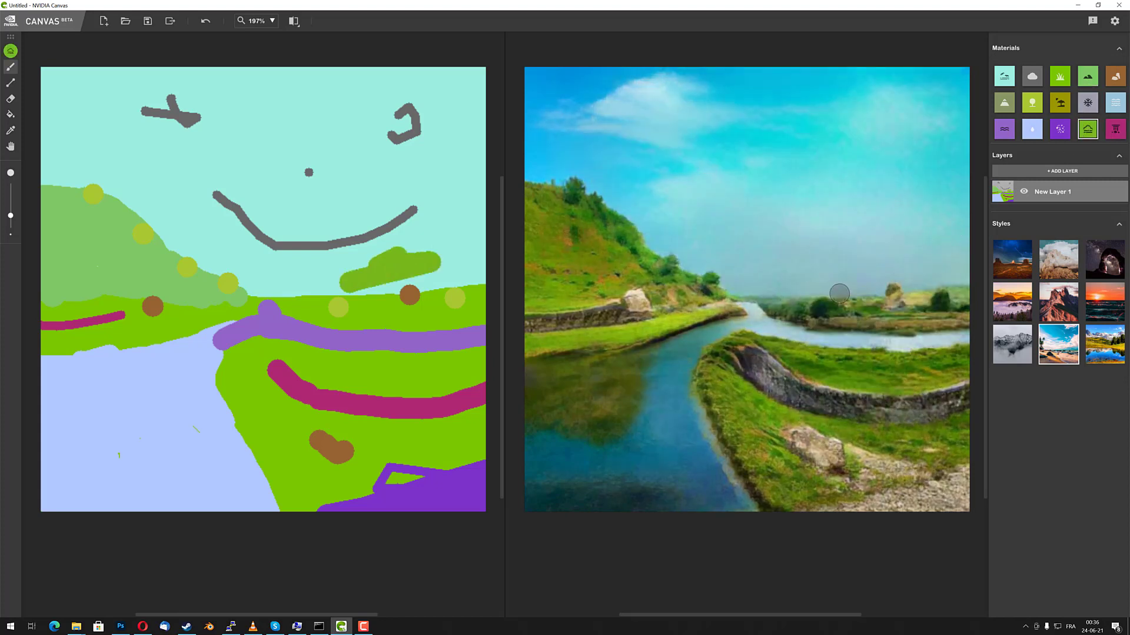
mouse_move(931, 356)
left_mouse_down()
mouse_move(853, 352)
mouse_move(900, 313)
mouse_move(806, 305)
left_mouse_up()
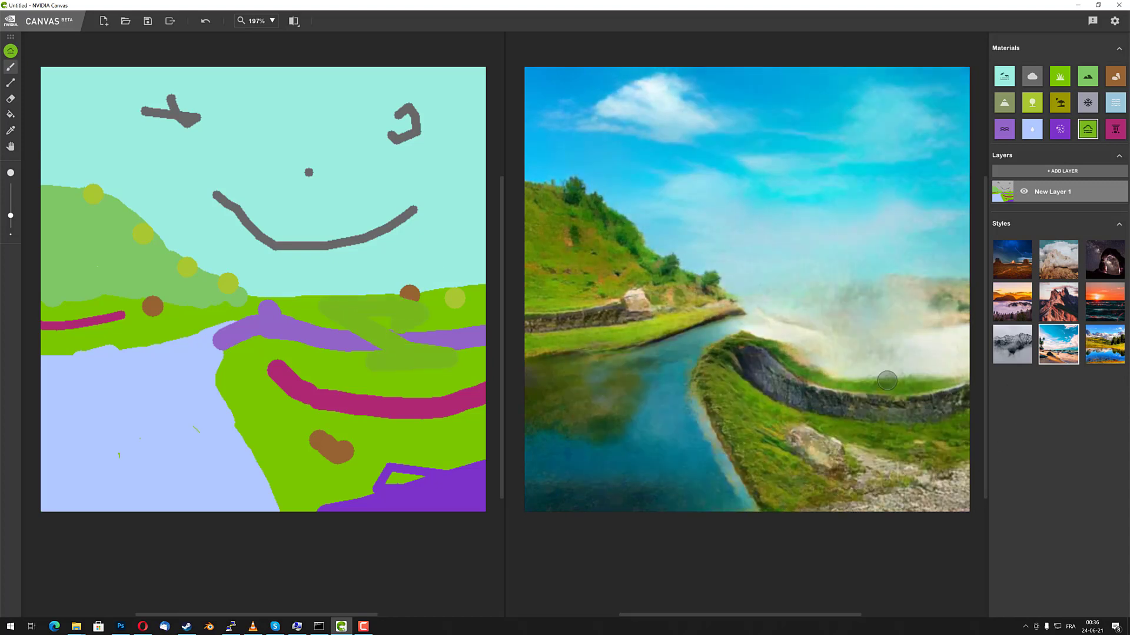
key("ctrl+z")
Step: Compare the landscape in the other style presets and apply the deep-blue-sky desert rock style
left_click(1007, 349)
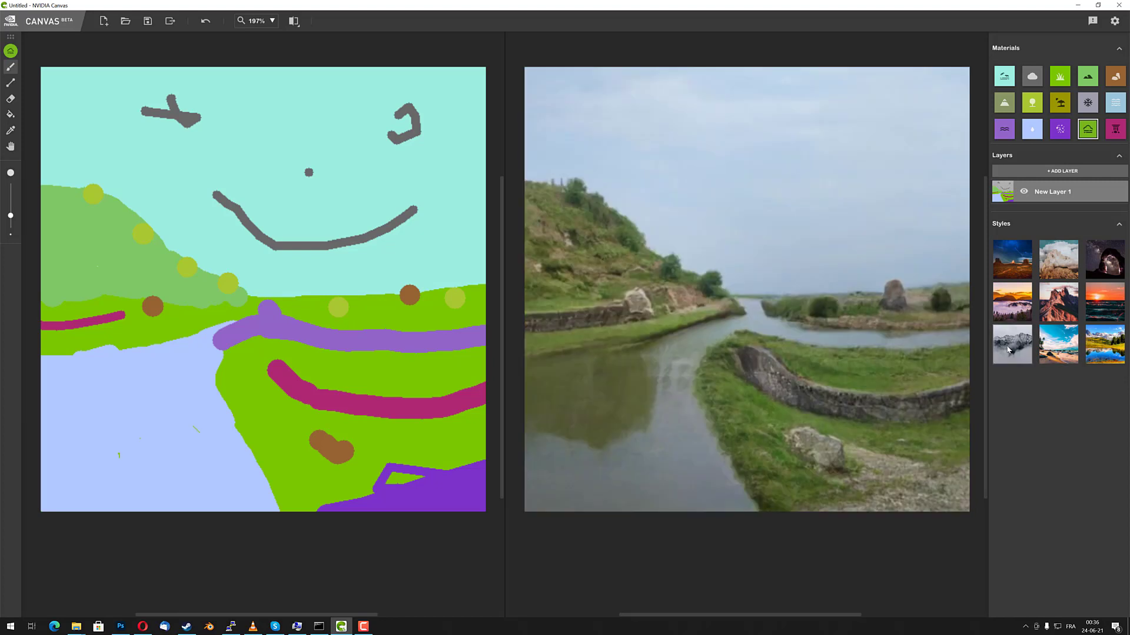
left_click(1109, 333)
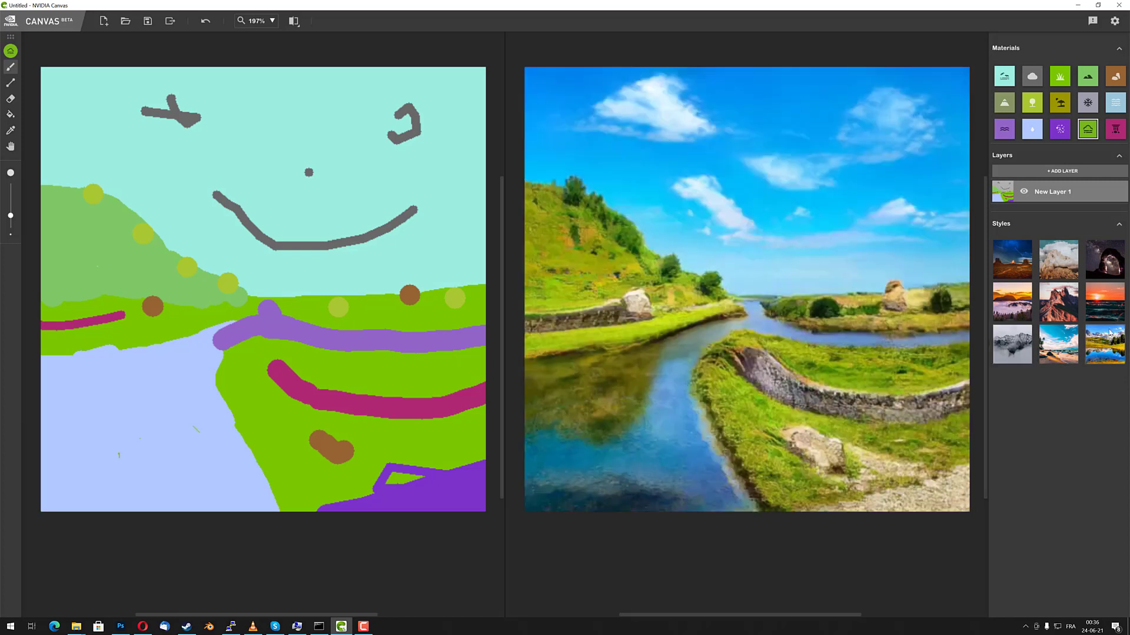
left_click(1103, 303)
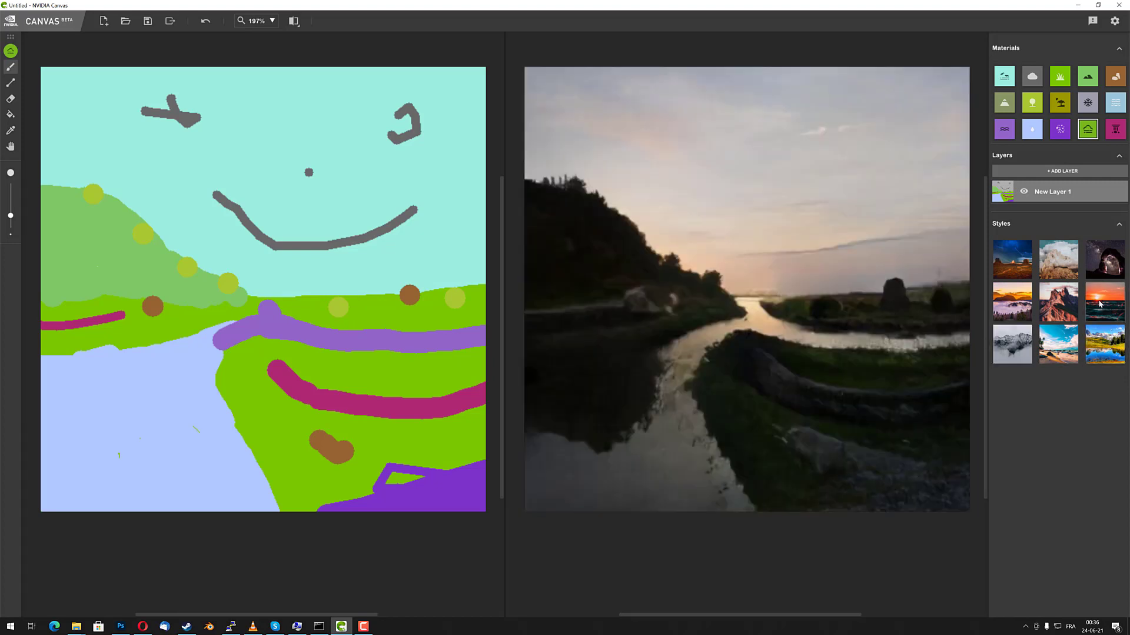
left_click(1057, 303)
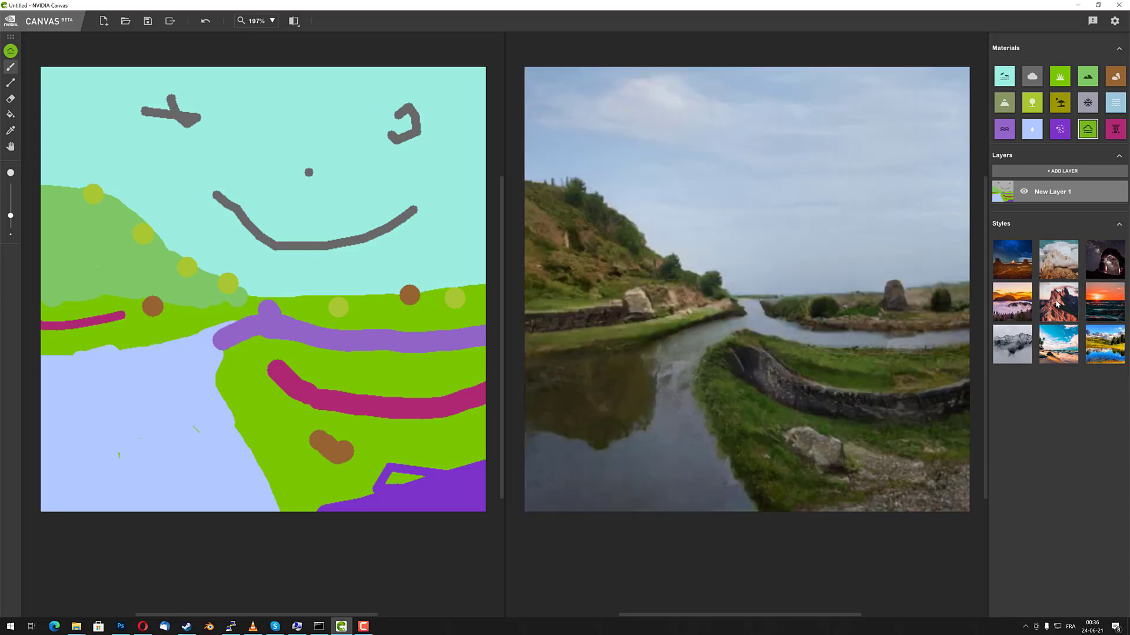
left_click(1013, 310)
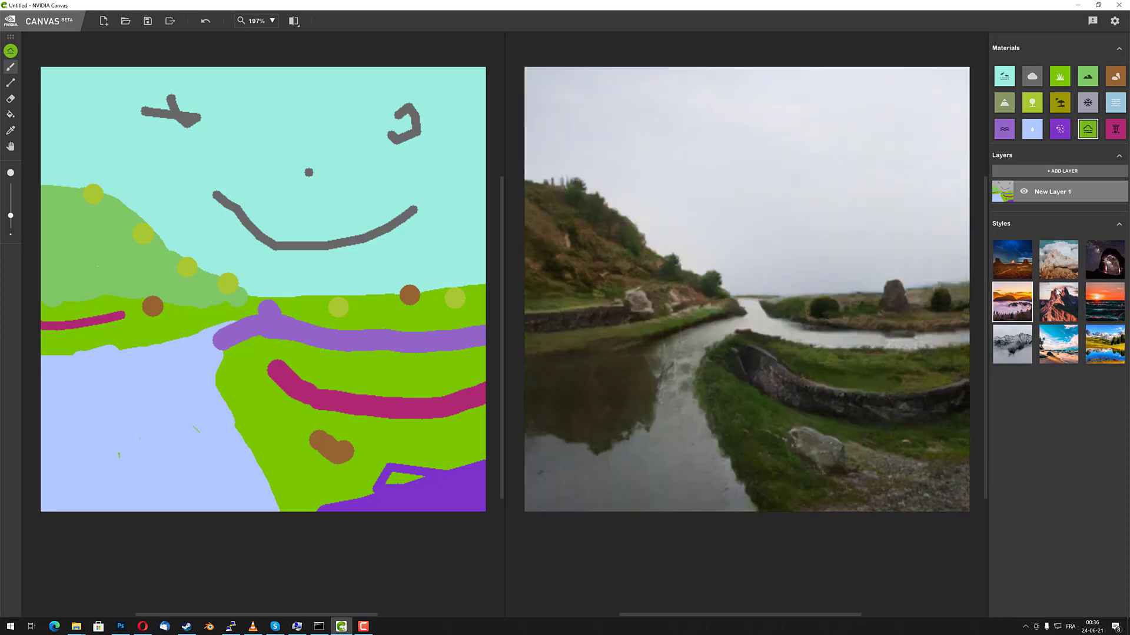
left_click(1108, 259)
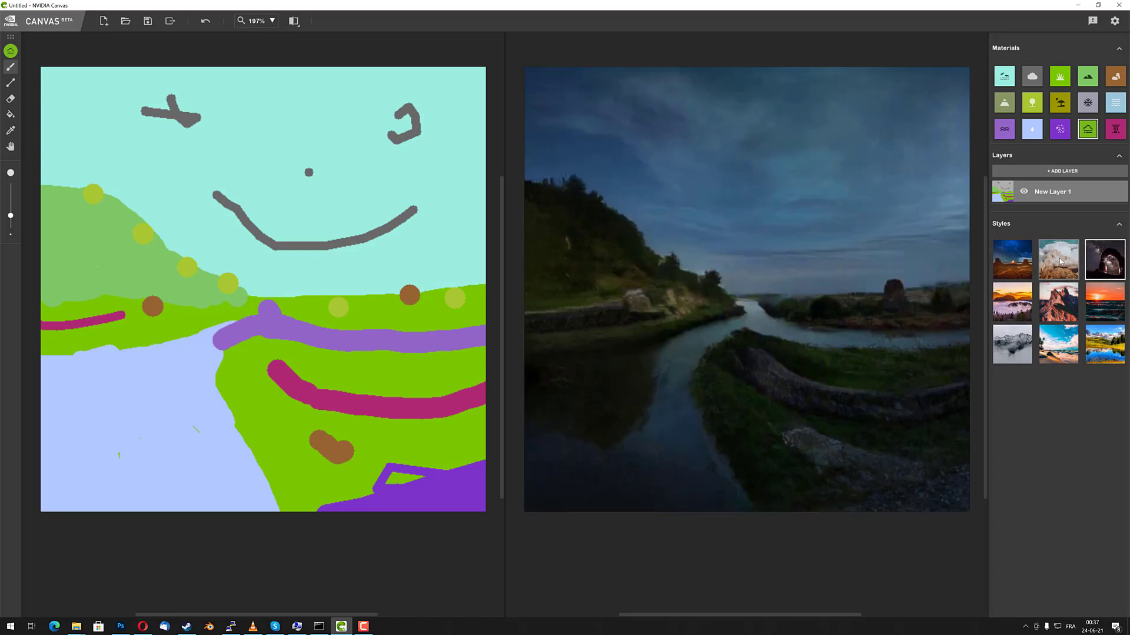
left_click(1059, 261)
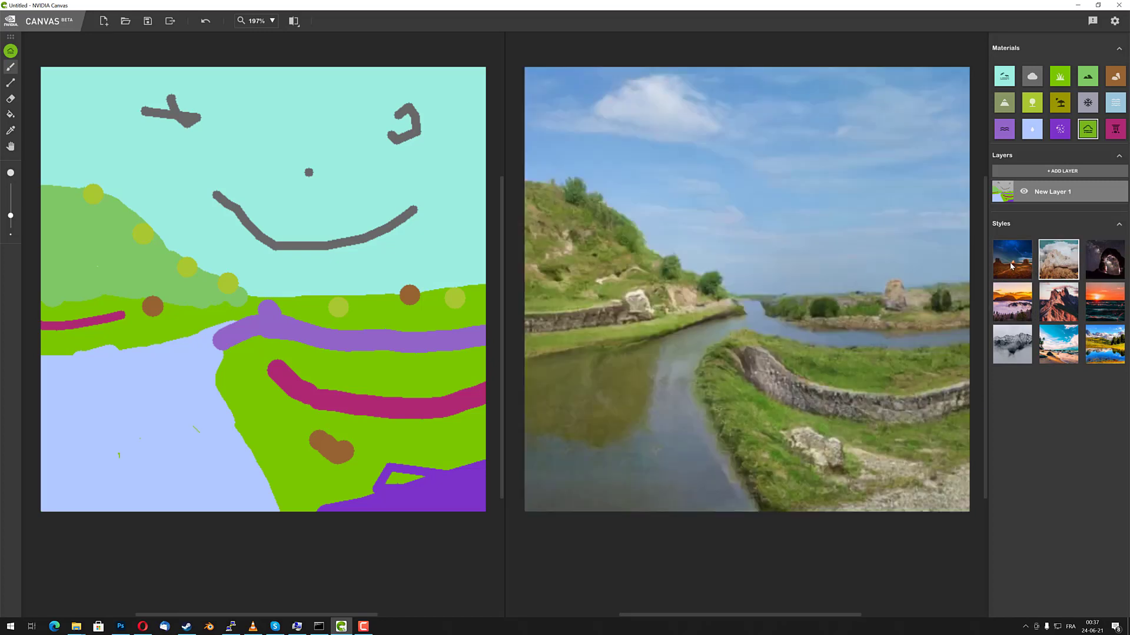
left_click(1009, 264)
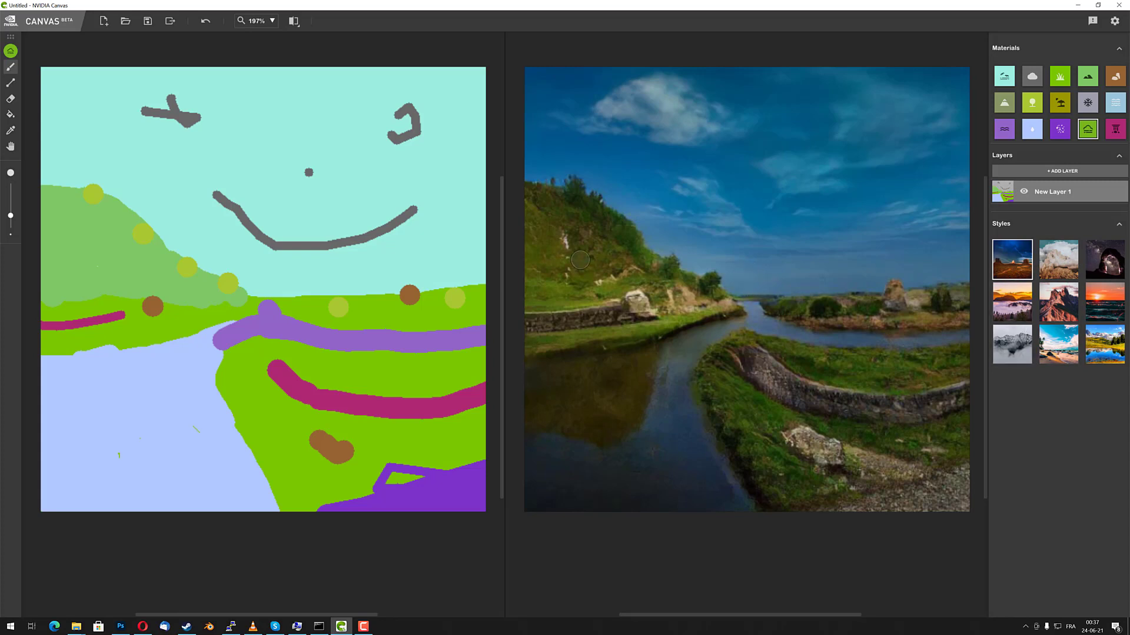
Step: Paint water over the foreground meadow, gravel and rock, leaving only a thin grass strip below the curved stone wall
left_click(1032, 132)
mouse_move(770, 474)
left_mouse_down()
mouse_move(742, 434)
mouse_move(807, 475)
mouse_move(719, 466)
left_mouse_up()
mouse_move(845, 512)
left_mouse_down()
mouse_move(728, 451)
mouse_move(810, 521)
mouse_move(746, 502)
mouse_move(689, 458)
mouse_move(789, 494)
mouse_move(890, 496)
mouse_move(926, 511)
mouse_move(876, 507)
left_mouse_up()
mouse_move(459, 504)
left_mouse_down()
mouse_move(476, 496)
mouse_move(320, 456)
left_mouse_up()
mouse_move(269, 415)
left_mouse_down()
mouse_move(234, 399)
mouse_move(322, 443)
mouse_move(500, 459)
mouse_move(305, 471)
mouse_move(458, 491)
mouse_move(401, 519)
mouse_move(230, 454)
mouse_move(335, 461)
mouse_move(322, 476)
mouse_move(430, 518)
left_mouse_up()
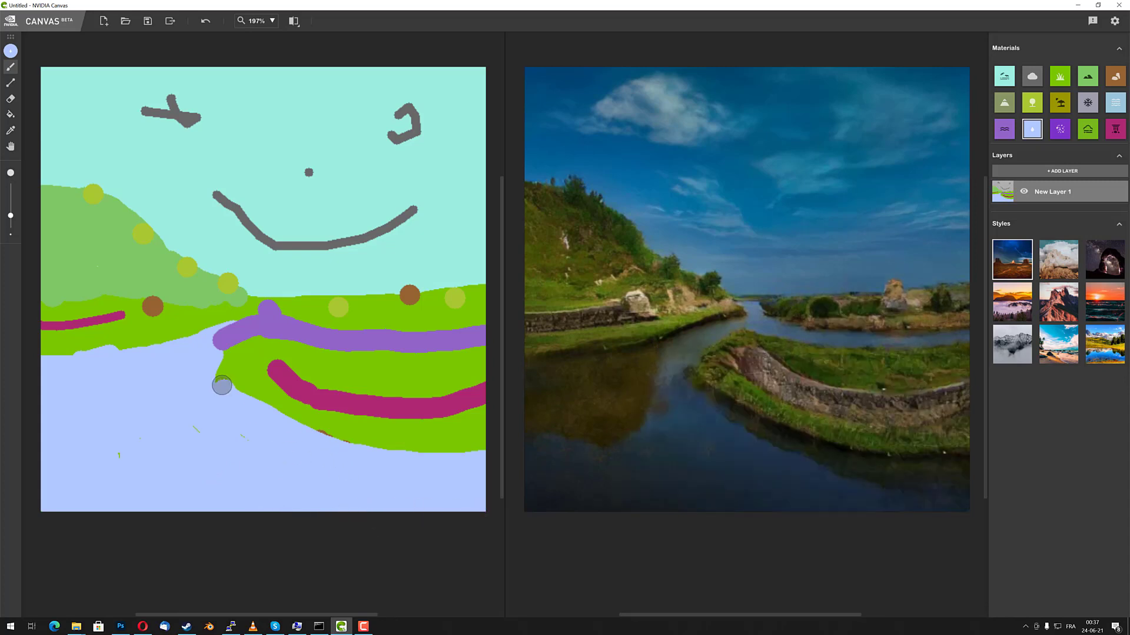
mouse_move(222, 383)
left_mouse_down()
mouse_move(221, 369)
mouse_move(298, 419)
mouse_move(437, 454)
left_mouse_up()
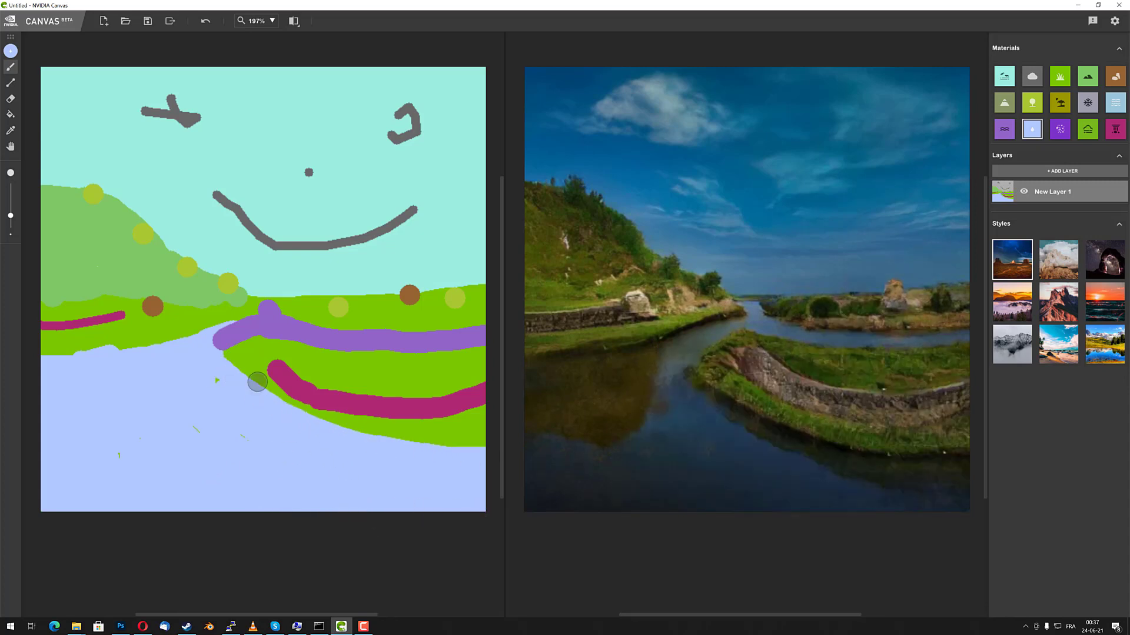
mouse_move(239, 359)
left_mouse_down()
mouse_move(225, 358)
mouse_move(318, 423)
mouse_move(415, 439)
mouse_move(482, 434)
left_mouse_up()
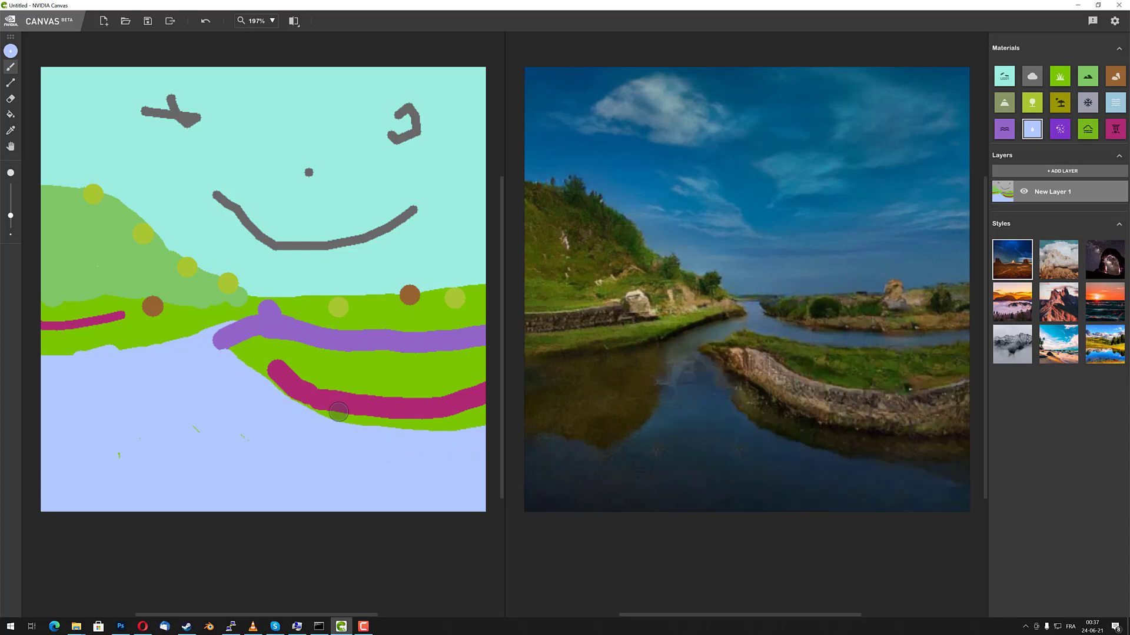
Step: Paint a curved sand beach along the near shore, extending up the water's left side to the hill's grassy foot
left_click(1059, 101)
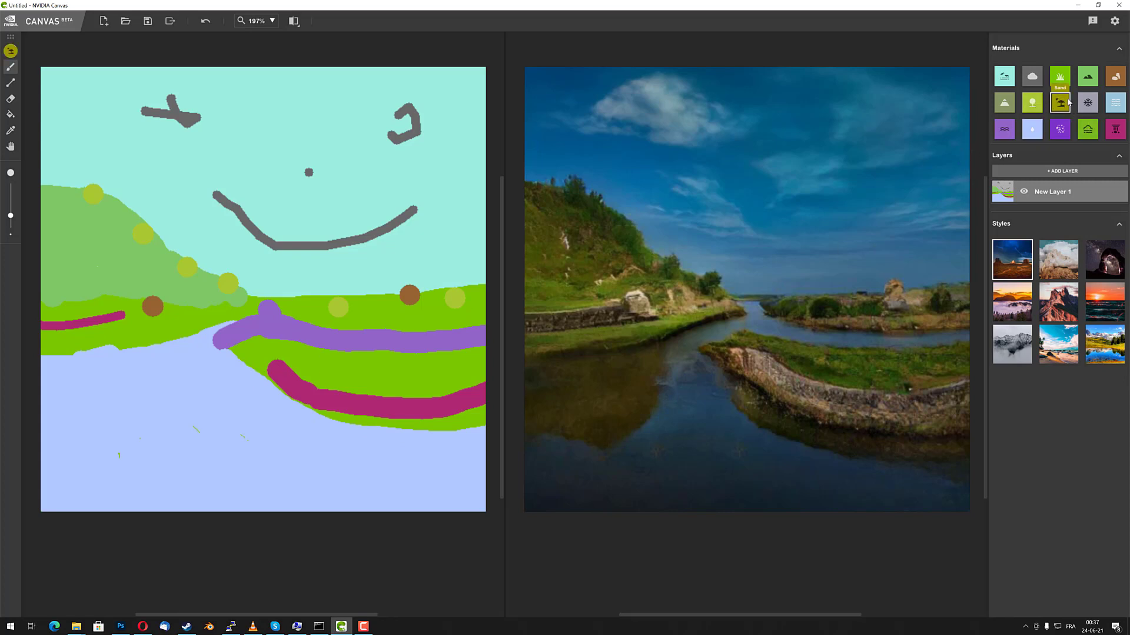
mouse_move(579, 508)
left_mouse_down()
mouse_move(712, 492)
mouse_move(839, 519)
mouse_move(619, 506)
mouse_move(262, 523)
mouse_move(163, 502)
mouse_move(189, 508)
mouse_move(51, 511)
mouse_move(112, 497)
mouse_move(35, 464)
mouse_move(202, 500)
mouse_move(123, 480)
mouse_move(117, 461)
mouse_move(228, 489)
mouse_move(56, 426)
mouse_move(18, 397)
mouse_move(46, 508)
mouse_move(75, 513)
left_mouse_up()
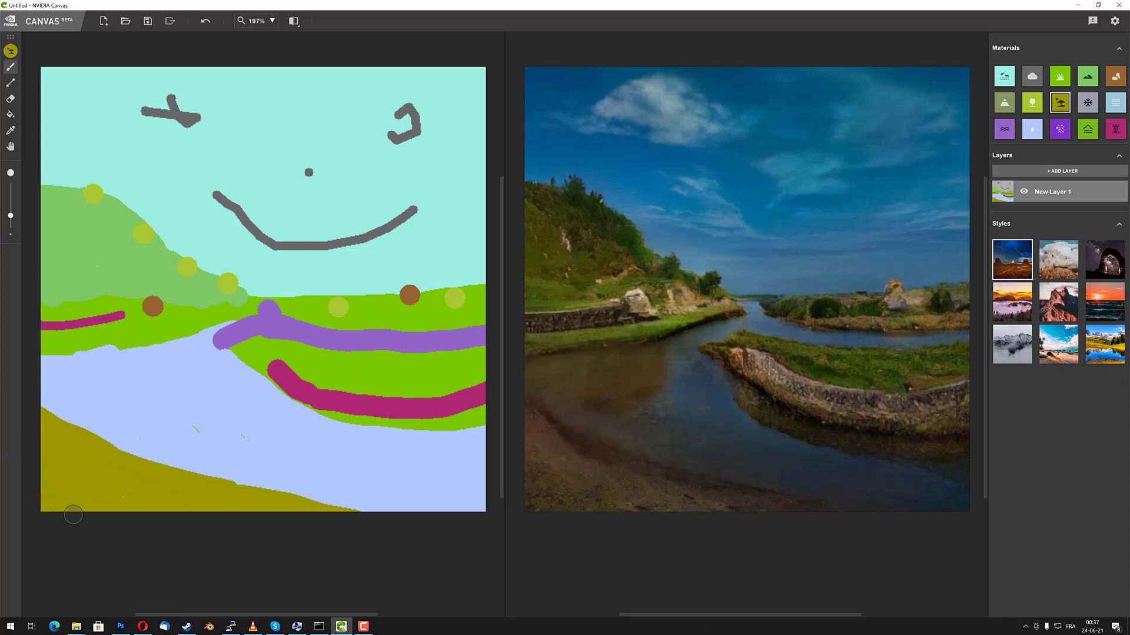
mouse_move(42, 383)
left_mouse_down()
mouse_move(106, 447)
mouse_move(192, 477)
mouse_move(304, 503)
mouse_move(481, 518)
left_mouse_up()
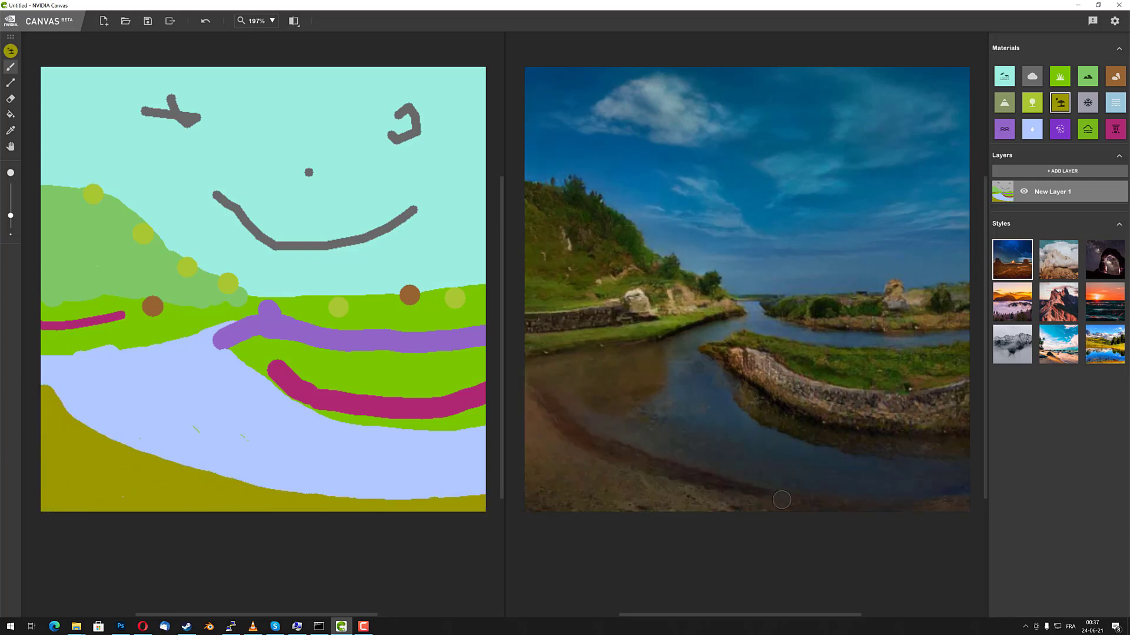
left_click_drag(781, 500, 850, 516)
left_click_drag(700, 472, 812, 477)
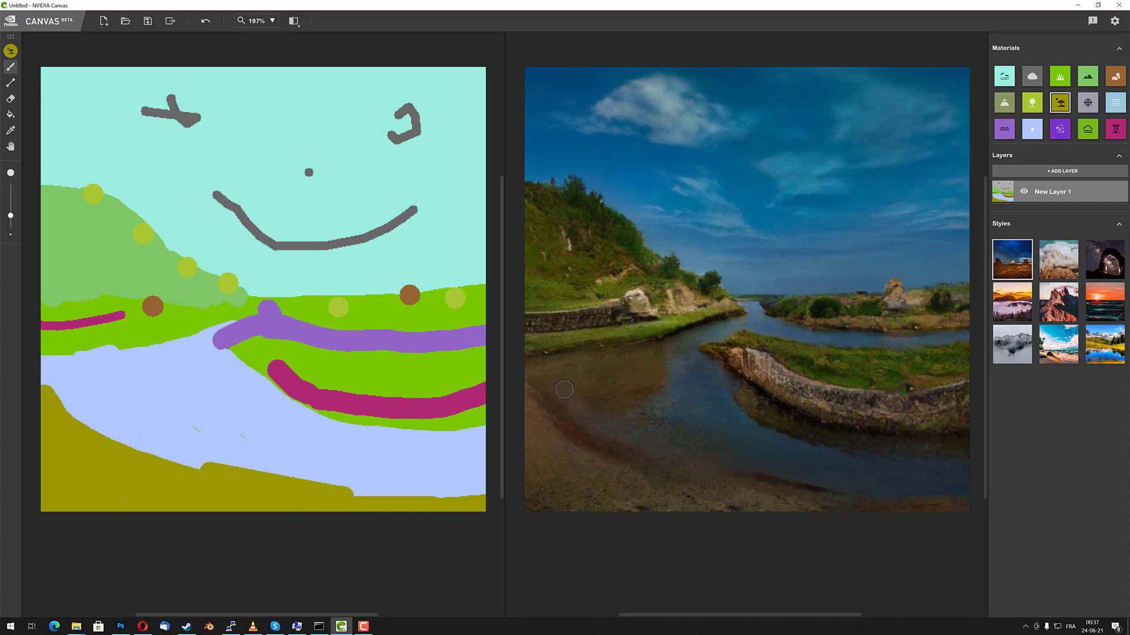
mouse_move(624, 441)
left_mouse_down()
mouse_move(547, 350)
mouse_move(627, 434)
left_mouse_up()
mouse_move(607, 339)
left_mouse_down()
mouse_move(575, 393)
mouse_move(589, 358)
mouse_move(547, 373)
mouse_move(526, 368)
mouse_move(554, 350)
mouse_move(519, 344)
mouse_move(511, 375)
mouse_move(586, 382)
mouse_move(598, 453)
mouse_move(530, 396)
mouse_move(604, 443)
mouse_move(554, 386)
mouse_move(581, 405)
left_mouse_up()
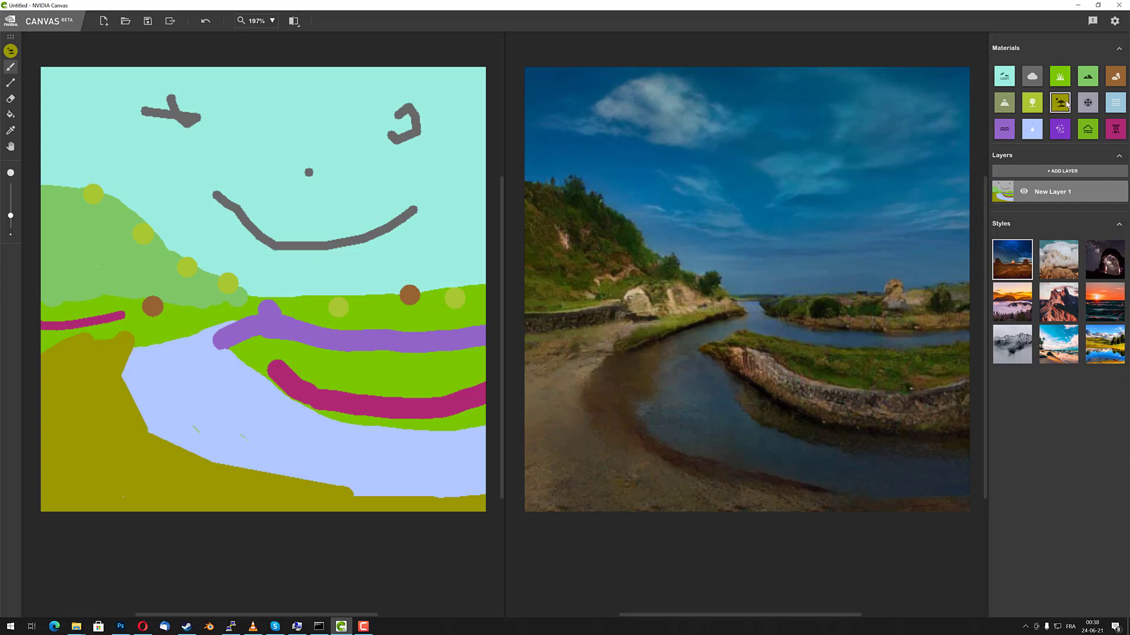
Step: Paint a tall mountain at the picture's right edge and a narrower peak beside it, joined along the horizon
left_click(1034, 78)
left_click(1005, 107)
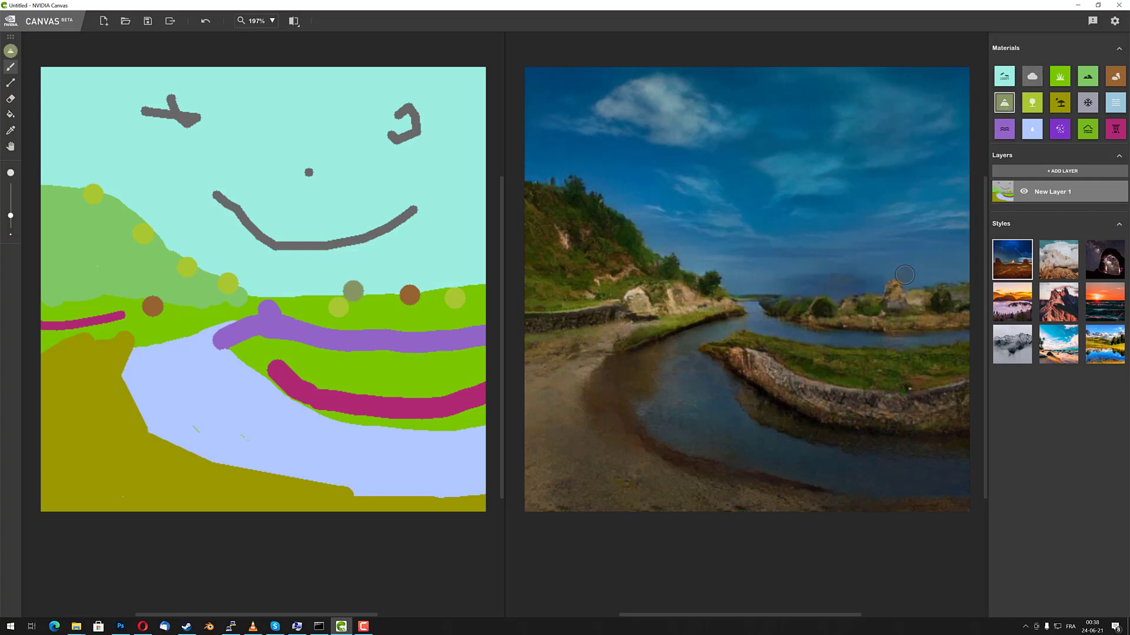
mouse_move(837, 290)
left_mouse_down()
mouse_move(917, 285)
mouse_move(960, 230)
left_mouse_up()
mouse_move(954, 273)
left_mouse_down()
mouse_move(948, 303)
mouse_move(918, 276)
mouse_move(833, 288)
left_mouse_up()
mouse_move(962, 273)
left_mouse_down()
mouse_move(891, 285)
mouse_move(1001, 284)
mouse_move(810, 294)
mouse_move(939, 267)
mouse_move(961, 249)
mouse_move(911, 271)
left_mouse_up()
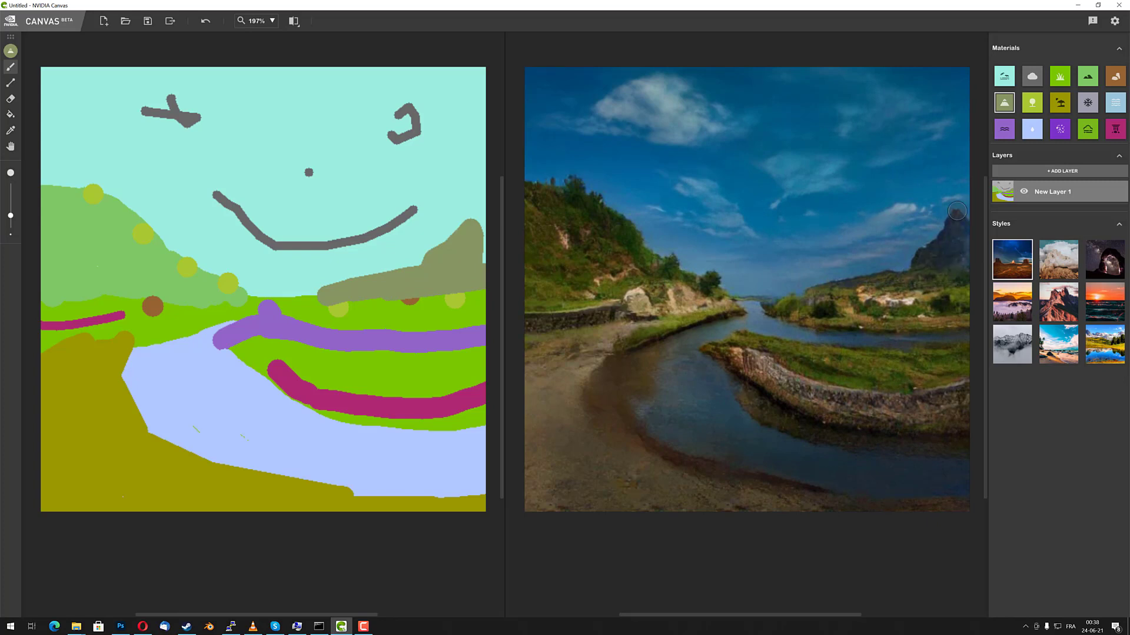
mouse_move(957, 211)
left_mouse_down()
mouse_move(925, 225)
mouse_move(948, 179)
mouse_move(939, 218)
mouse_move(969, 195)
mouse_move(948, 218)
mouse_move(964, 265)
mouse_move(959, 158)
mouse_move(965, 182)
left_mouse_up()
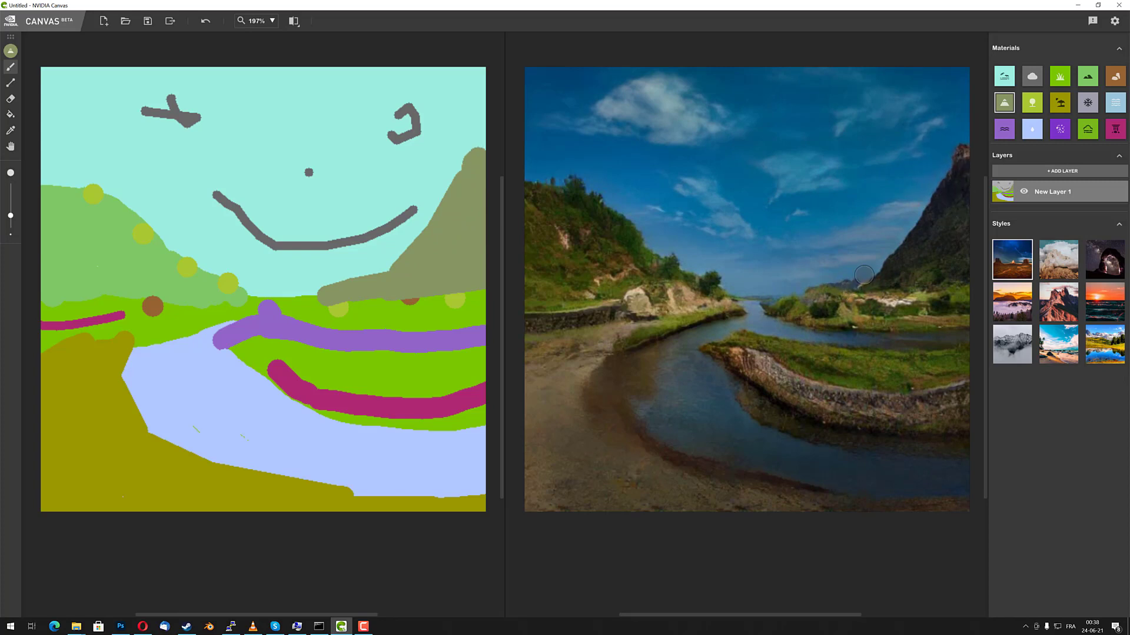
mouse_move(893, 250)
left_mouse_down()
mouse_move(845, 197)
mouse_move(815, 276)
mouse_move(882, 263)
mouse_move(835, 276)
mouse_move(874, 283)
left_mouse_up()
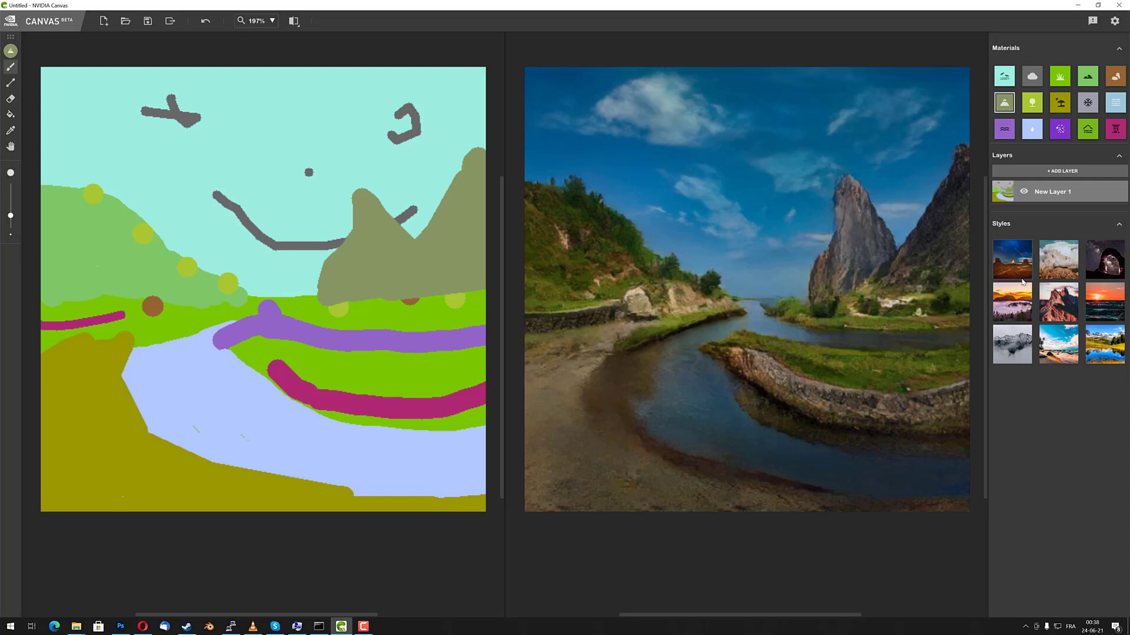
Step: Compare the landscape in the rocky peak, red sunset and misty mountain styles, and return to the deep-blue-sky desert style
left_click(1055, 296)
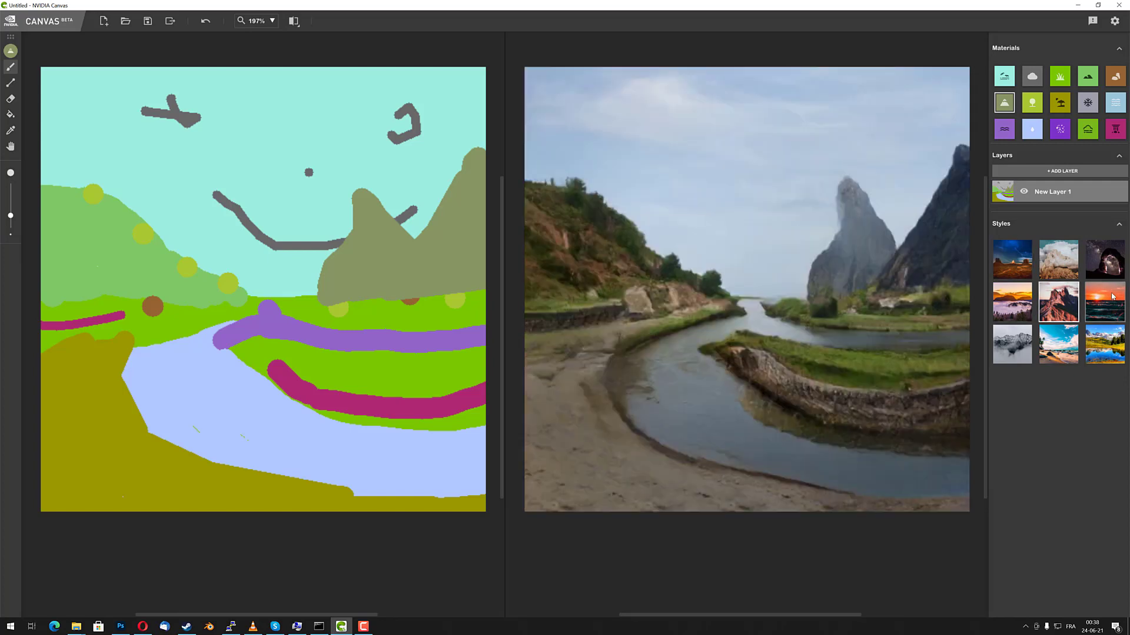
left_click(1111, 297)
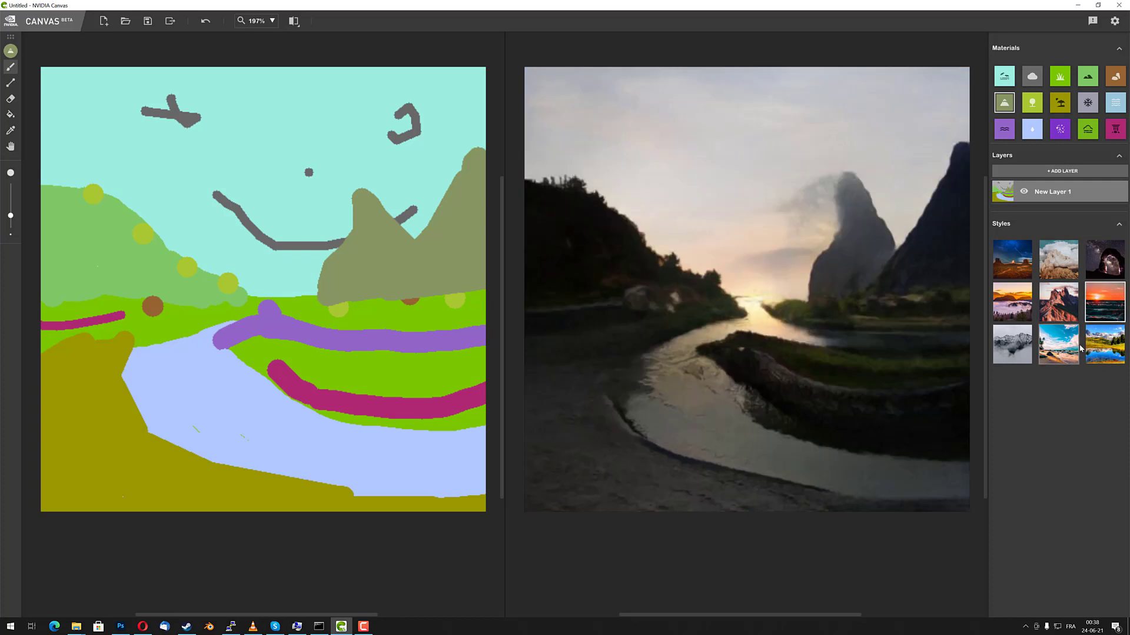
left_click(1076, 348)
left_click(1014, 344)
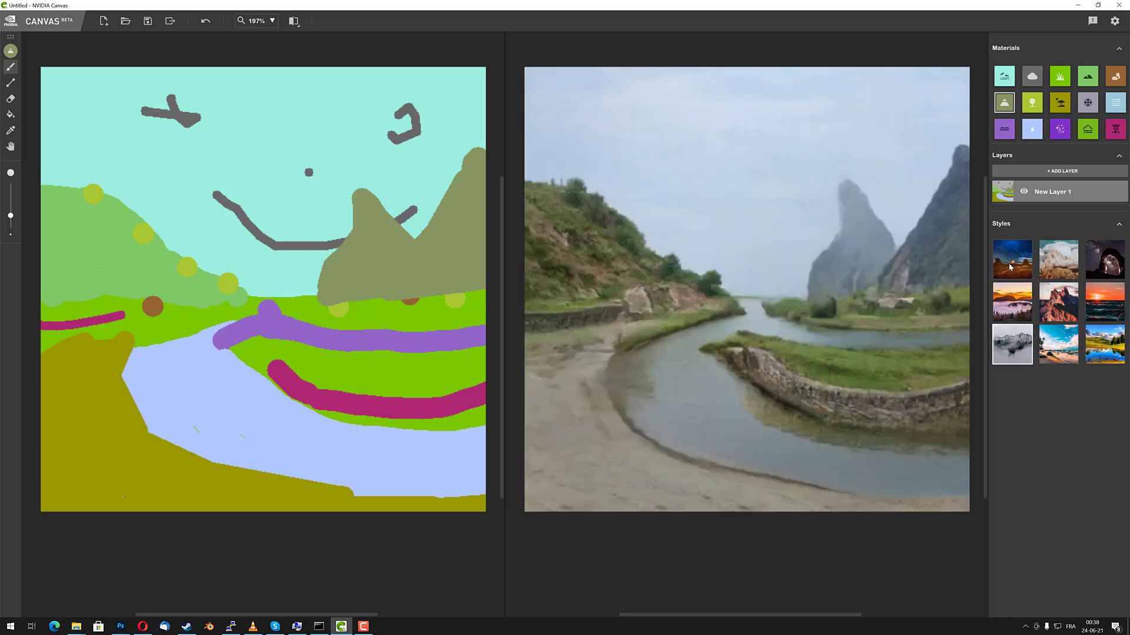
left_click(1013, 264)
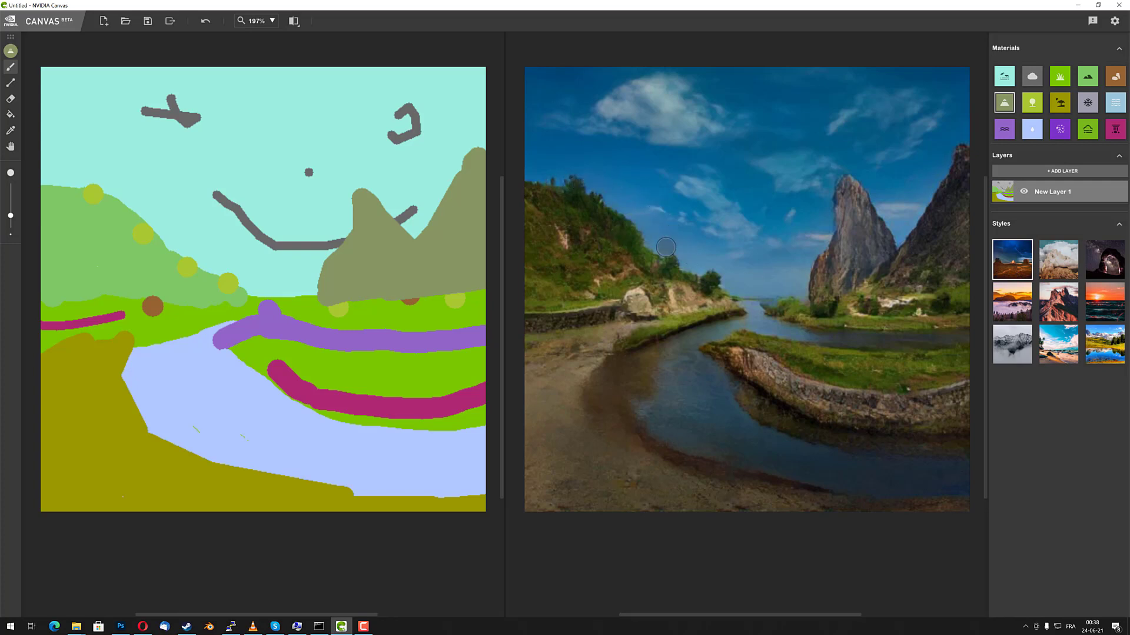
Step: Paint a filled mountain peak behind the hill and connect its base to the narrow peak across the river's far end
mouse_move(654, 243)
left_mouse_down()
mouse_move(708, 183)
mouse_move(684, 190)
mouse_move(653, 237)
mouse_move(696, 194)
mouse_move(761, 283)
left_mouse_up()
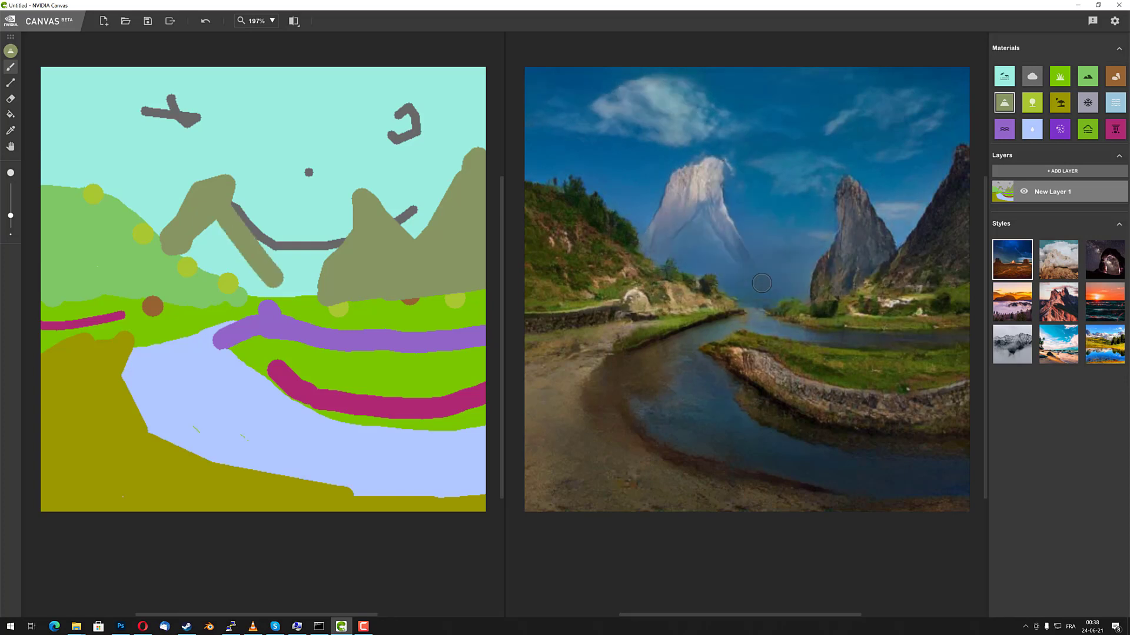
mouse_move(716, 254)
left_mouse_down()
mouse_move(677, 226)
mouse_move(768, 283)
mouse_move(664, 246)
mouse_move(705, 265)
mouse_move(709, 253)
mouse_move(763, 293)
mouse_move(723, 262)
mouse_move(689, 199)
left_mouse_up()
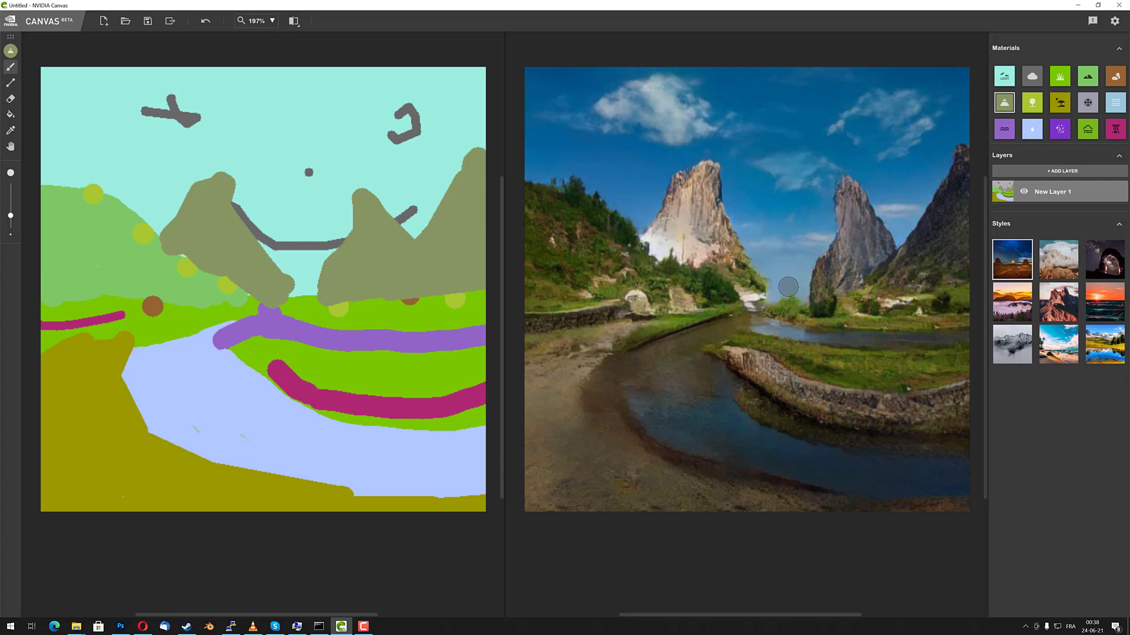
left_click_drag(786, 294, 823, 308)
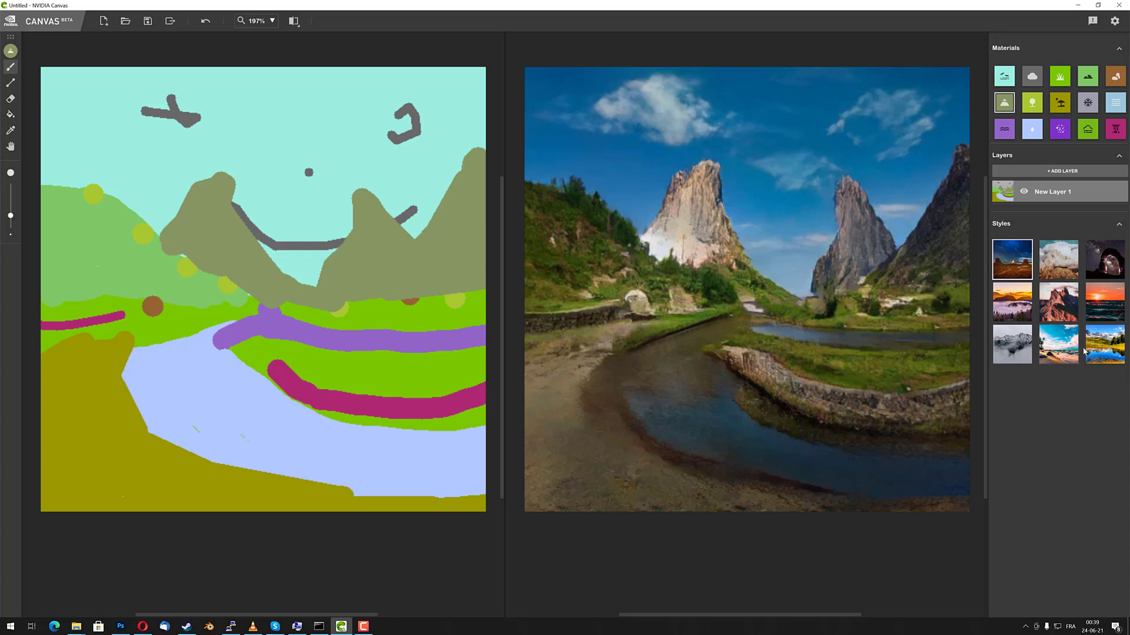
Step: Apply the red sunset-over-sea style to the landscape
left_click(1114, 310)
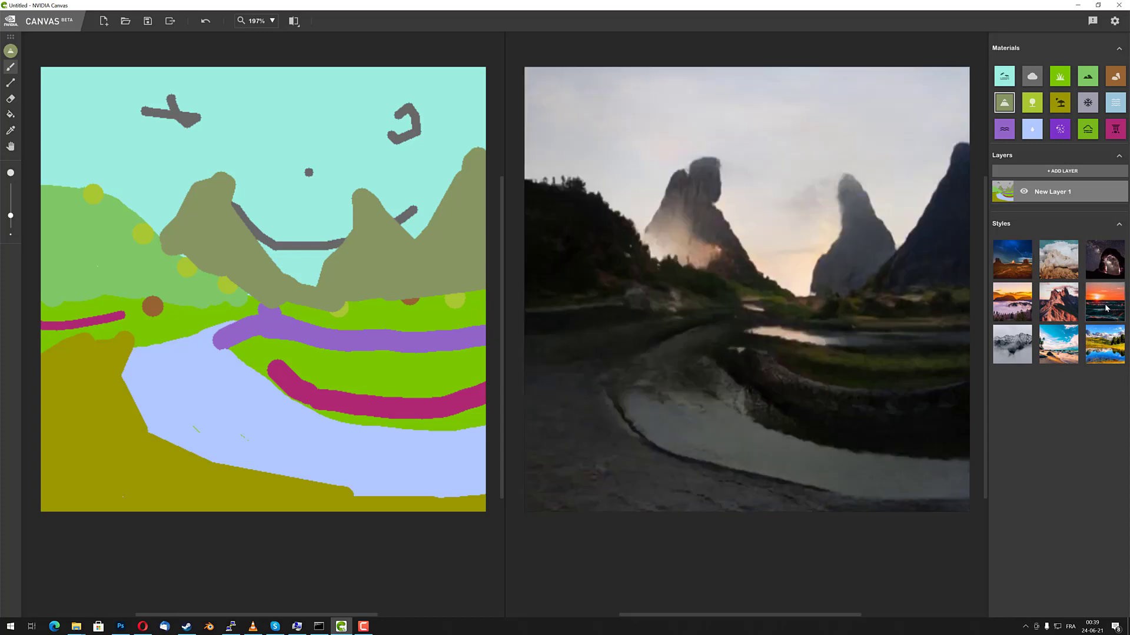
Step: Try the dark night cave style, choose the snow material, and switch the landscape to the golden misty-hills style
left_click(1100, 262)
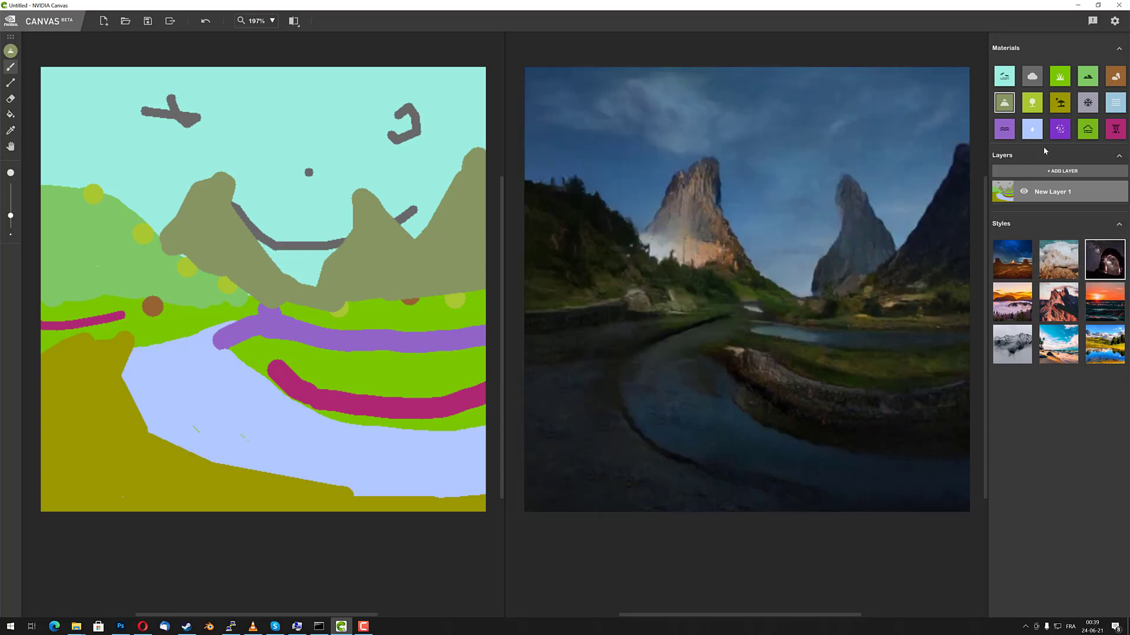
left_click(1086, 103)
left_click(997, 311)
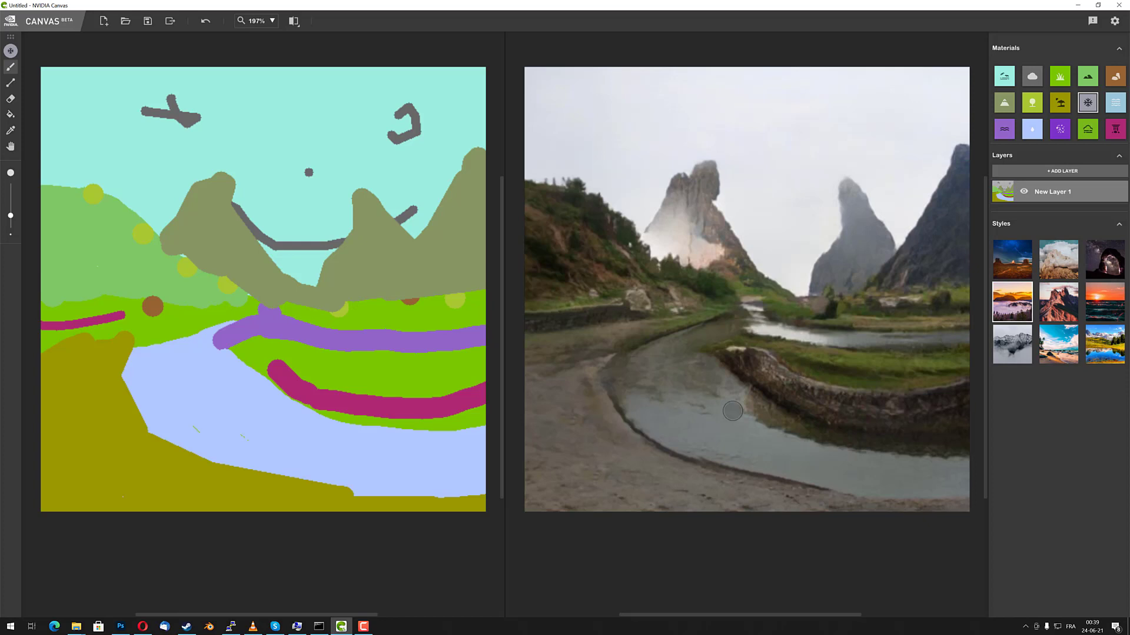
Step: Paint snow over the meadow beyond the river's curved wall and loosely across the sand in the foreground
mouse_move(804, 365)
left_mouse_down()
mouse_move(938, 367)
mouse_move(842, 357)
mouse_move(932, 347)
mouse_move(776, 315)
mouse_move(938, 338)
mouse_move(767, 300)
mouse_move(813, 335)
mouse_move(760, 313)
mouse_move(819, 353)
mouse_move(778, 339)
mouse_move(840, 372)
mouse_move(887, 381)
mouse_move(767, 344)
mouse_move(963, 357)
mouse_move(914, 345)
mouse_move(950, 353)
left_mouse_up()
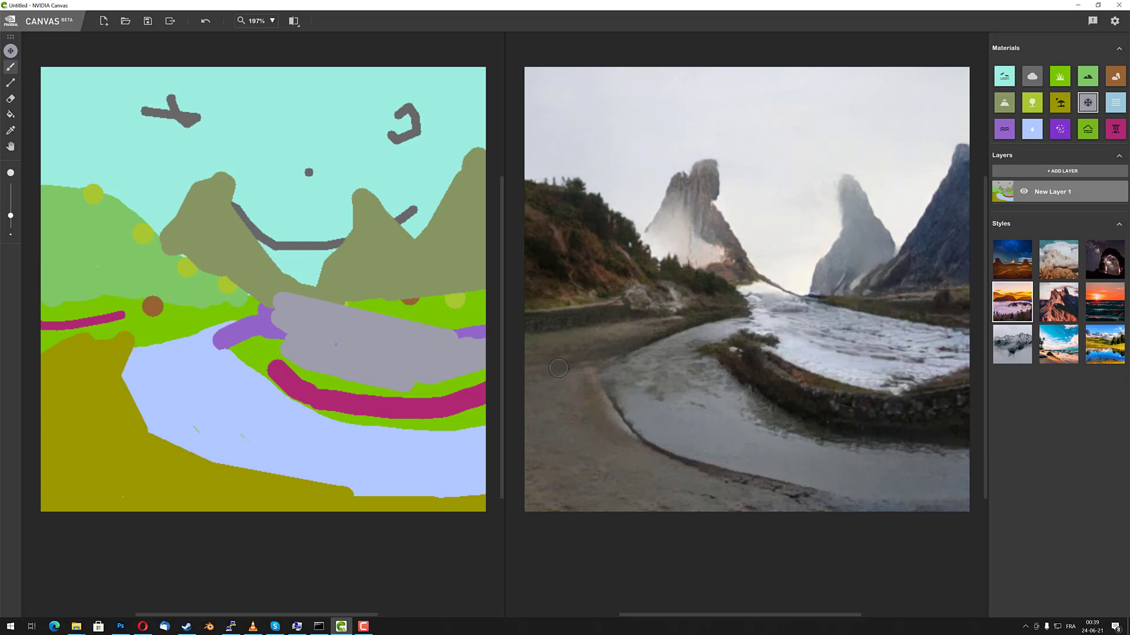
mouse_move(638, 333)
left_mouse_down()
mouse_move(553, 377)
mouse_move(659, 506)
mouse_move(563, 465)
mouse_move(542, 389)
mouse_move(650, 530)
mouse_move(800, 516)
mouse_move(619, 499)
mouse_move(543, 467)
mouse_move(607, 340)
mouse_move(553, 353)
mouse_move(563, 353)
mouse_move(550, 369)
mouse_move(638, 446)
mouse_move(616, 397)
mouse_move(600, 415)
mouse_move(606, 447)
left_mouse_up()
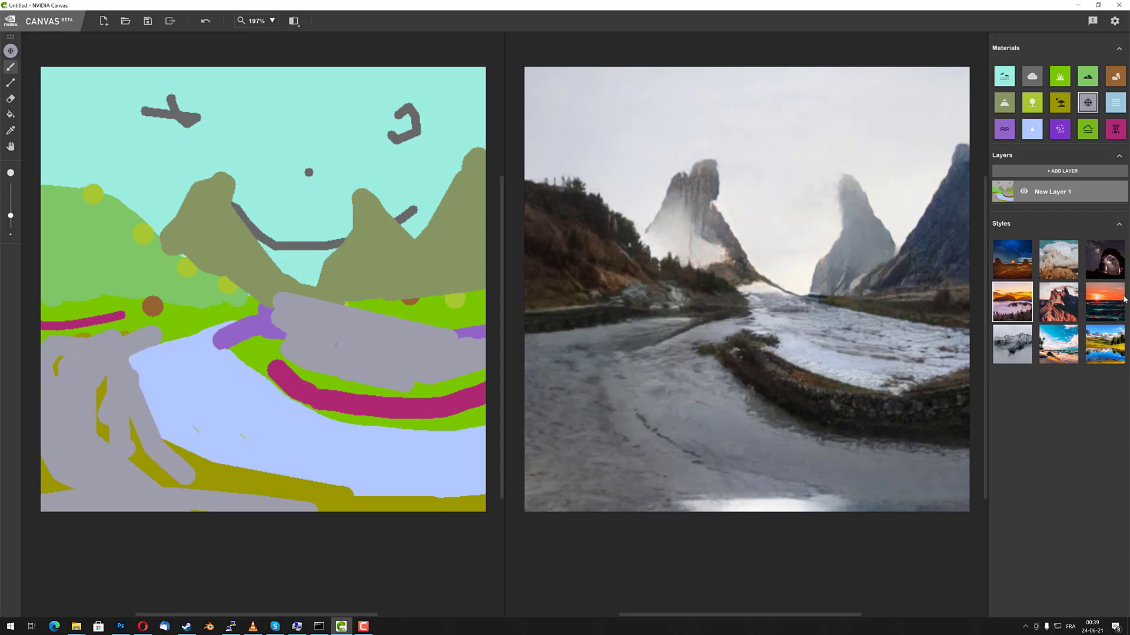
Step: Apply the deep-blue-sky desert style and paint snow over the hill and along the base of the mountains
left_click(1123, 300)
left_click(1042, 315)
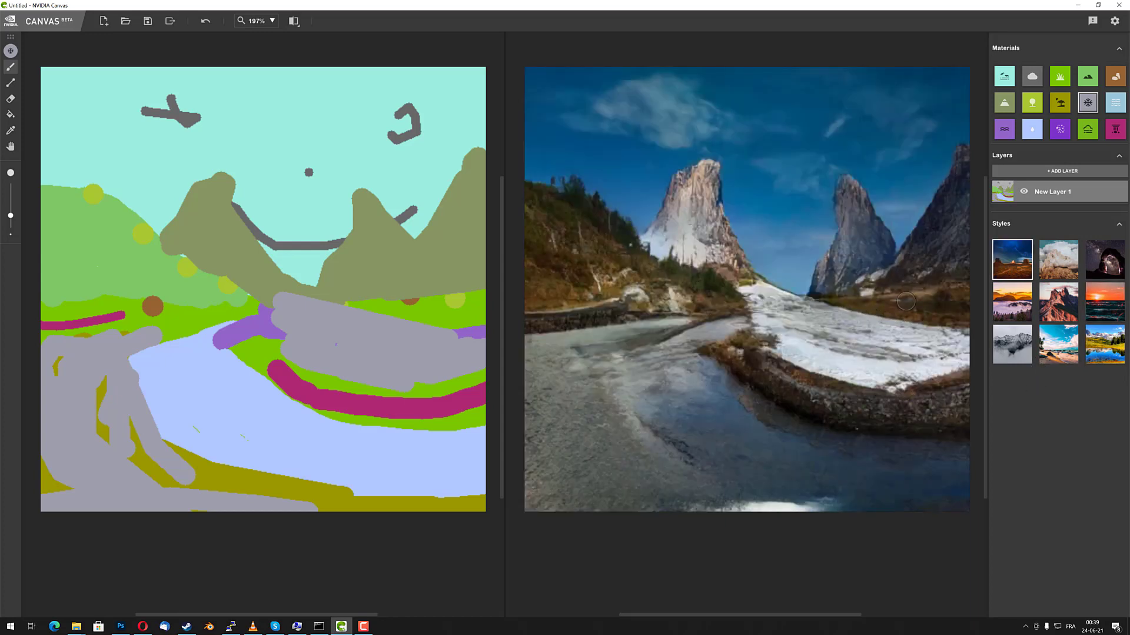
mouse_move(900, 305)
left_mouse_down()
mouse_move(948, 306)
mouse_move(845, 331)
mouse_move(864, 313)
mouse_move(948, 315)
mouse_move(829, 309)
mouse_move(908, 310)
mouse_move(895, 325)
mouse_move(975, 320)
mouse_move(878, 305)
mouse_move(956, 300)
mouse_move(854, 330)
mouse_move(898, 316)
mouse_move(837, 305)
mouse_move(947, 287)
mouse_move(908, 308)
mouse_move(946, 292)
mouse_move(830, 309)
left_mouse_up()
mouse_move(686, 285)
left_mouse_down()
mouse_move(728, 293)
mouse_move(641, 266)
mouse_move(629, 249)
mouse_move(496, 216)
mouse_move(601, 269)
mouse_move(558, 255)
mouse_move(594, 282)
mouse_move(732, 307)
mouse_move(570, 310)
mouse_move(649, 316)
mouse_move(809, 357)
mouse_move(727, 343)
mouse_move(811, 344)
left_mouse_up()
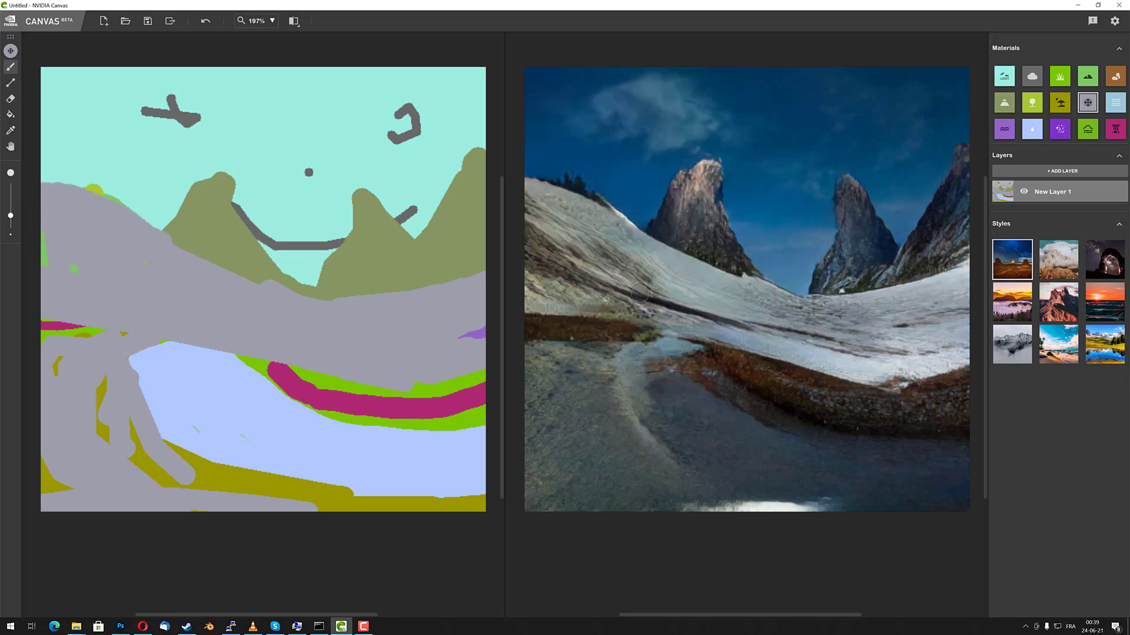
Step: Cover the remaining river, wall and sand foreground with snow and smooth its upper edge along the hill and mountain bases
mouse_move(79, 342)
left_mouse_down()
mouse_move(76, 273)
mouse_move(73, 384)
mouse_move(36, 439)
mouse_move(47, 505)
mouse_move(96, 401)
mouse_move(150, 490)
mouse_move(160, 476)
mouse_move(116, 418)
mouse_move(109, 368)
mouse_move(116, 420)
left_mouse_up()
mouse_move(189, 483)
left_mouse_down()
mouse_move(306, 500)
mouse_move(477, 549)
mouse_move(512, 521)
mouse_move(415, 503)
left_mouse_up()
mouse_move(528, 487)
left_mouse_down()
mouse_move(111, 454)
mouse_move(176, 376)
mouse_move(277, 421)
mouse_move(345, 332)
mouse_move(341, 441)
left_mouse_up()
mouse_move(157, 392)
left_mouse_down()
mouse_move(245, 459)
mouse_move(396, 352)
left_mouse_up()
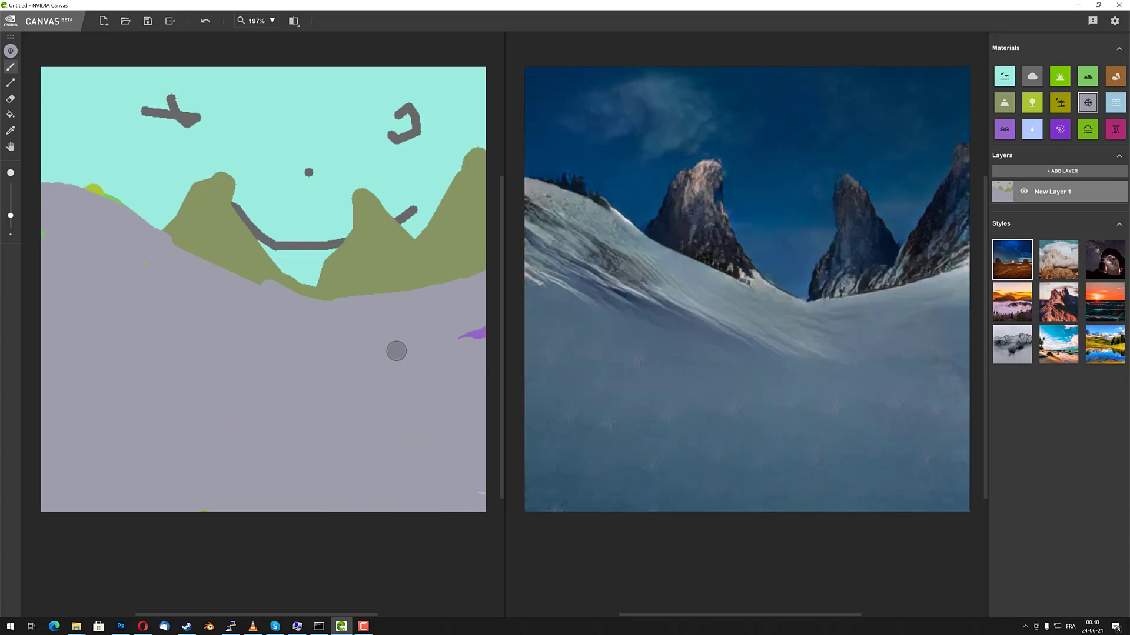
left_click_drag(469, 338, 429, 369)
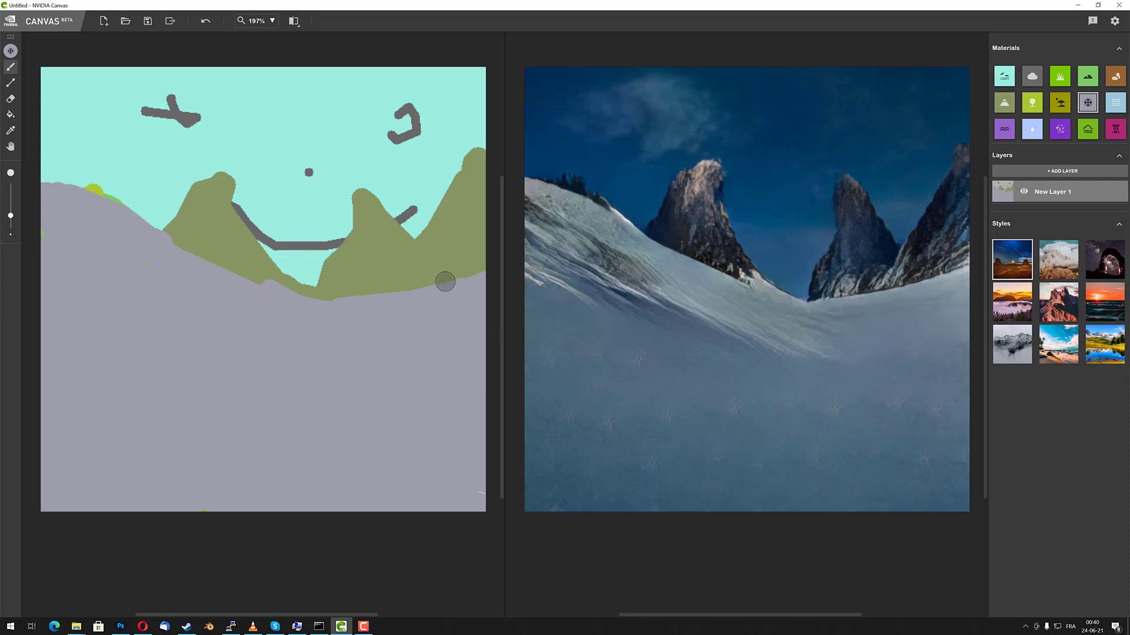
mouse_move(273, 286)
left_mouse_down()
mouse_move(250, 278)
mouse_move(462, 312)
left_mouse_up()
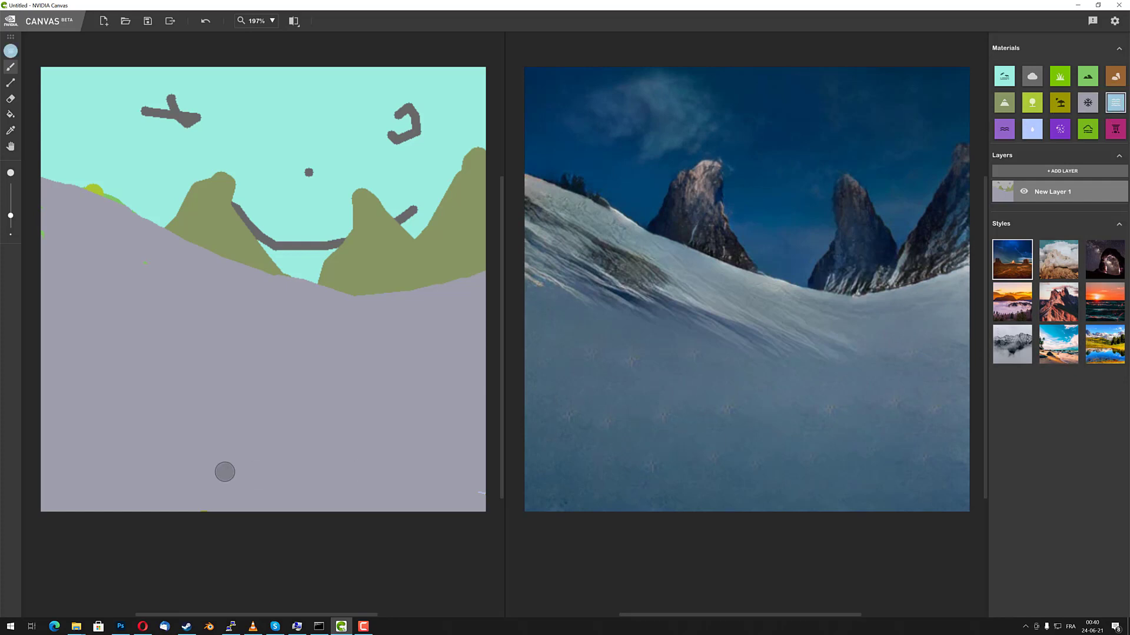
Step: Paint a filled sea across the picture's lower half, with a gently curved shoreline below the snow slope
left_click_drag(482, 503, 46, 513)
mouse_move(524, 502)
left_mouse_down()
mouse_move(477, 486)
mouse_move(131, 471)
left_mouse_up()
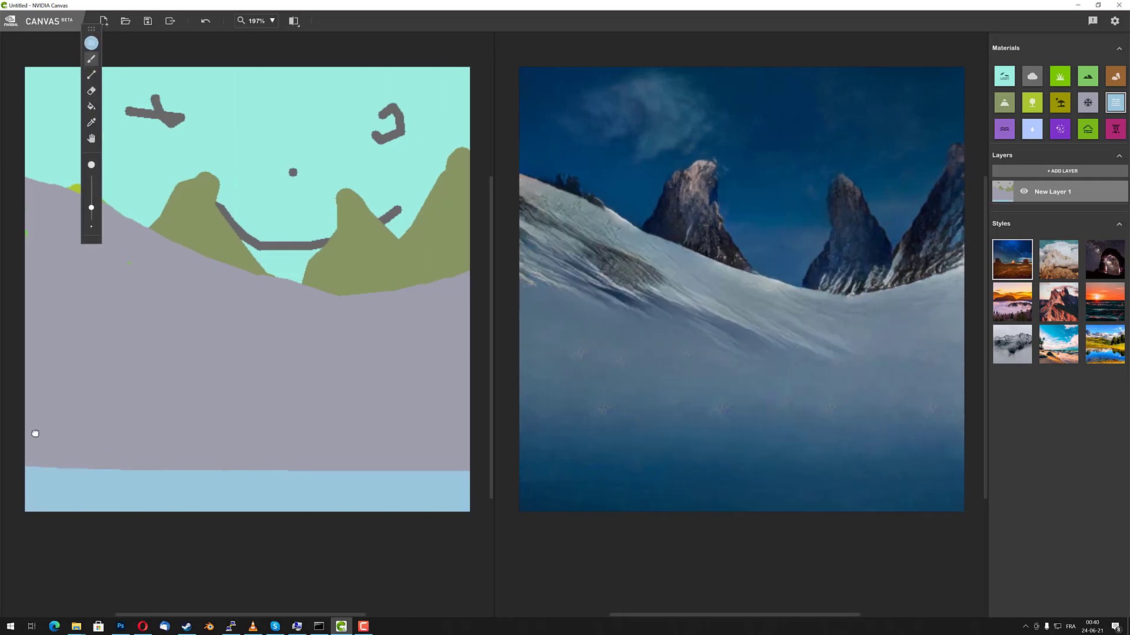
mouse_move(159, 464)
left_mouse_down()
mouse_move(185, 441)
mouse_move(477, 437)
mouse_move(353, 390)
mouse_move(403, 420)
left_mouse_up()
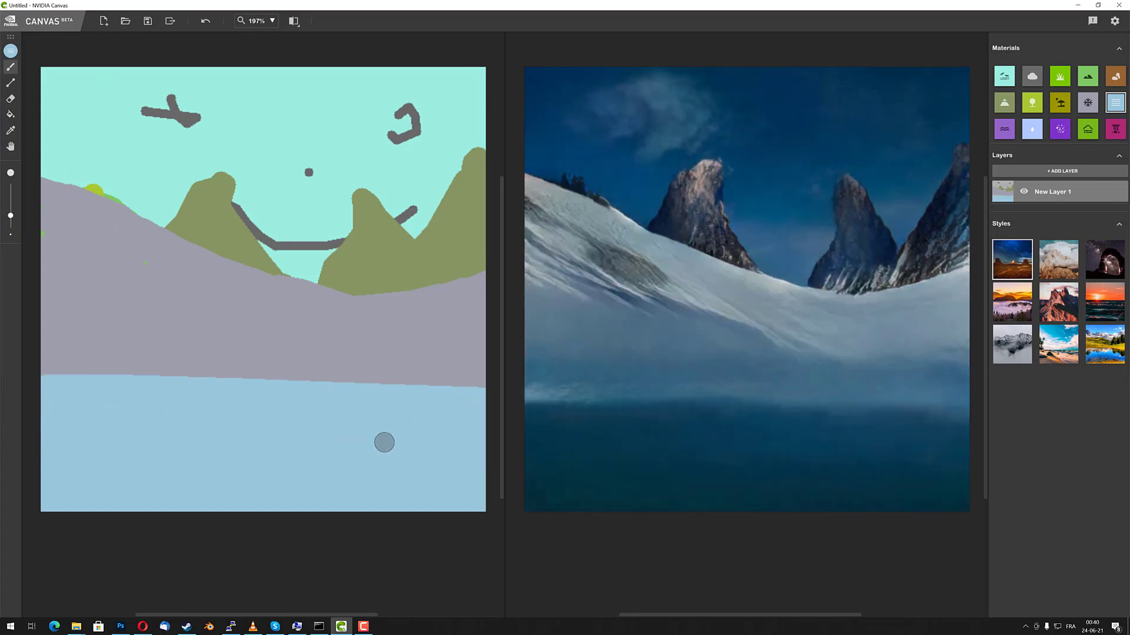
mouse_move(482, 383)
left_mouse_down()
mouse_move(378, 386)
mouse_move(461, 380)
mouse_move(240, 365)
mouse_move(53, 330)
mouse_move(253, 358)
mouse_move(61, 366)
left_mouse_up()
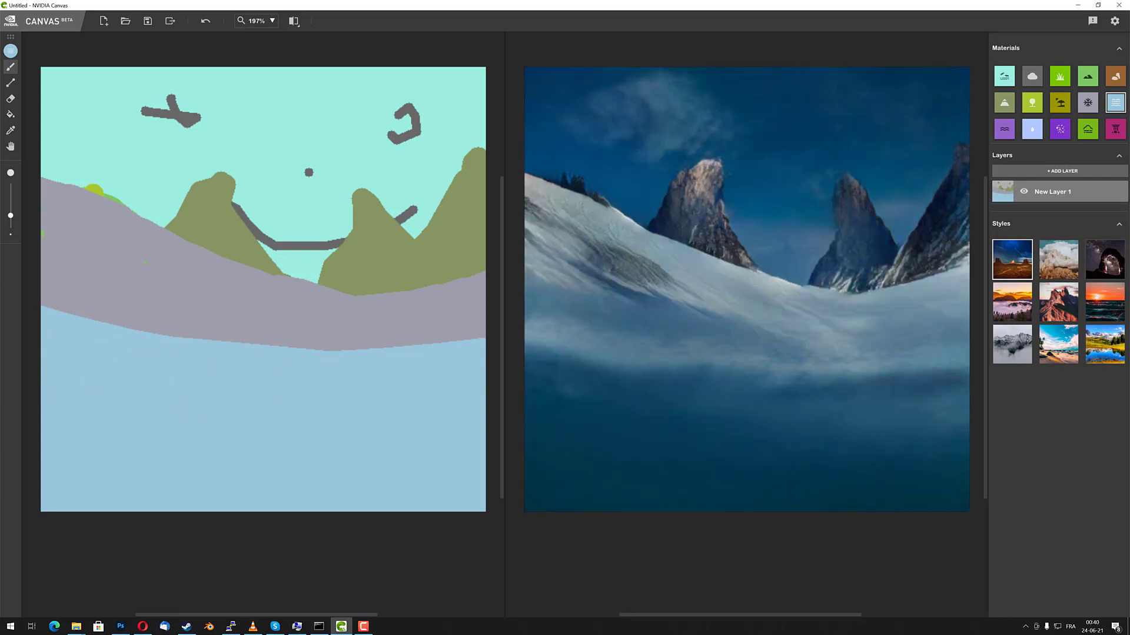
Step: Try the red sunset and rocky peak styles, and apply the bright turquoise beach style to the snowy landscape
left_click(1099, 311)
left_click(1047, 280)
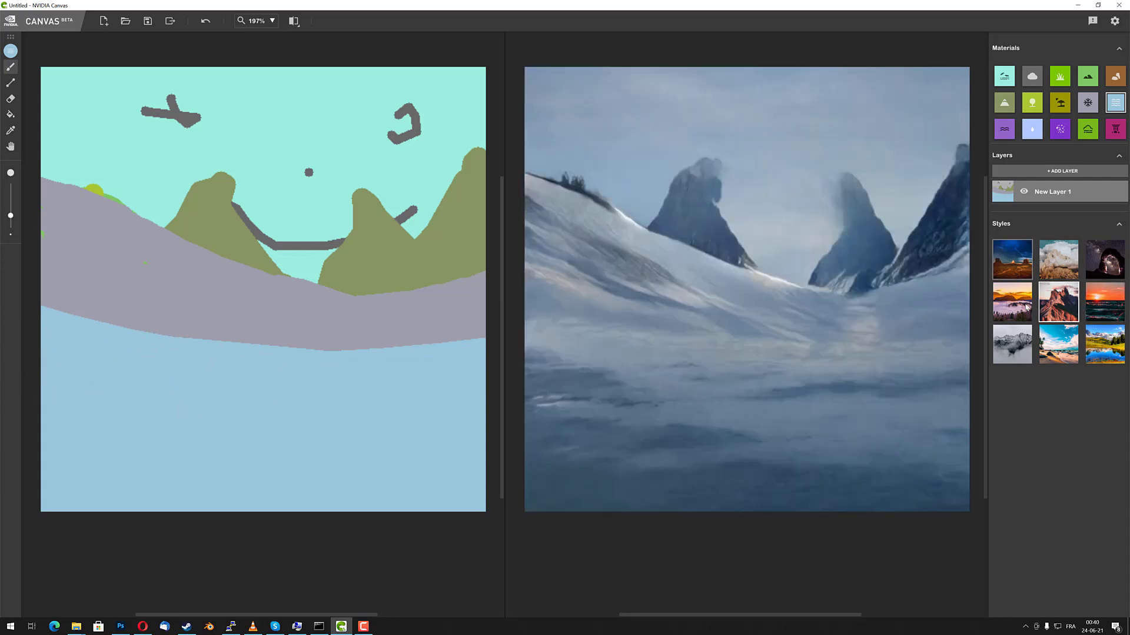
left_click(1060, 351)
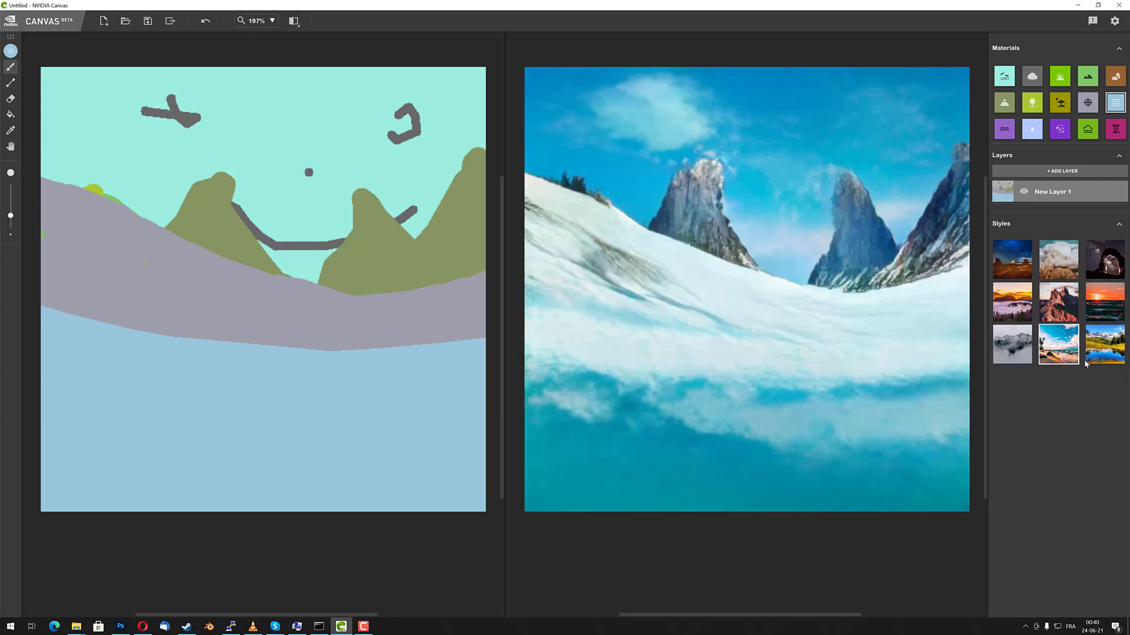
left_click(363, 627)
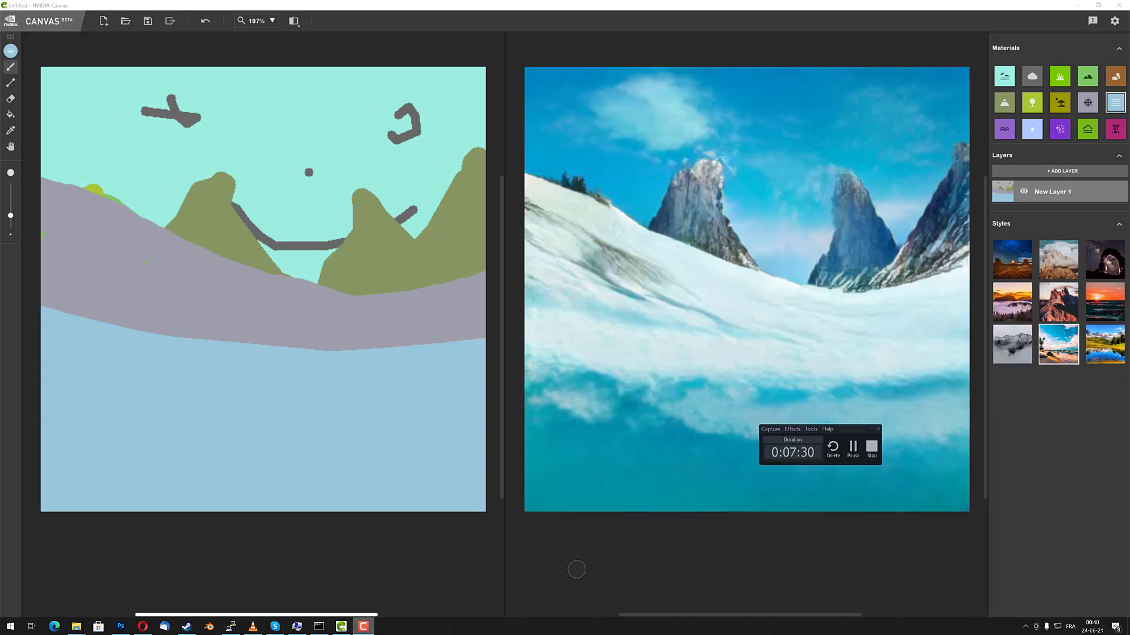